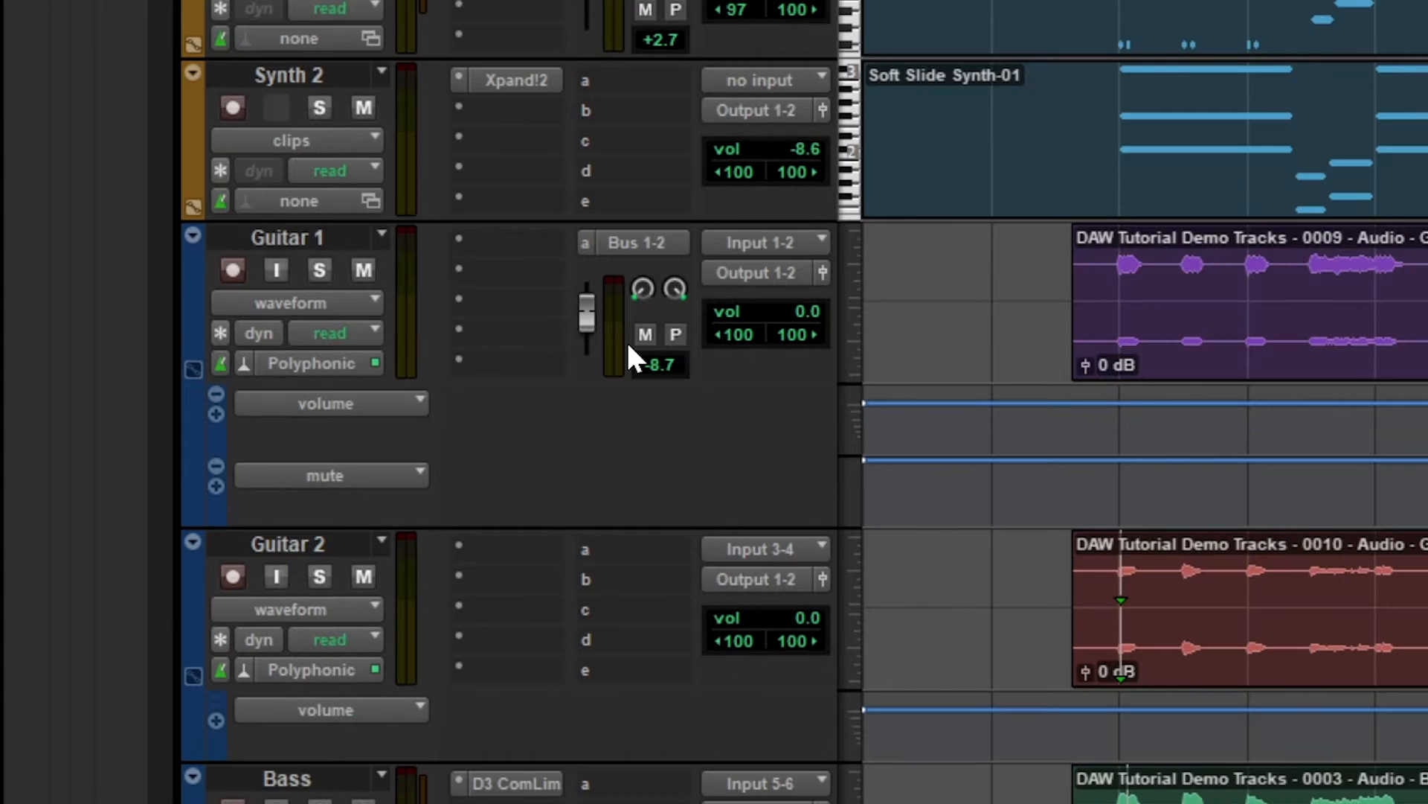
- Record volume automation on Guitar 1 in Latch mode by lowering its fader during playback
click(346, 333)
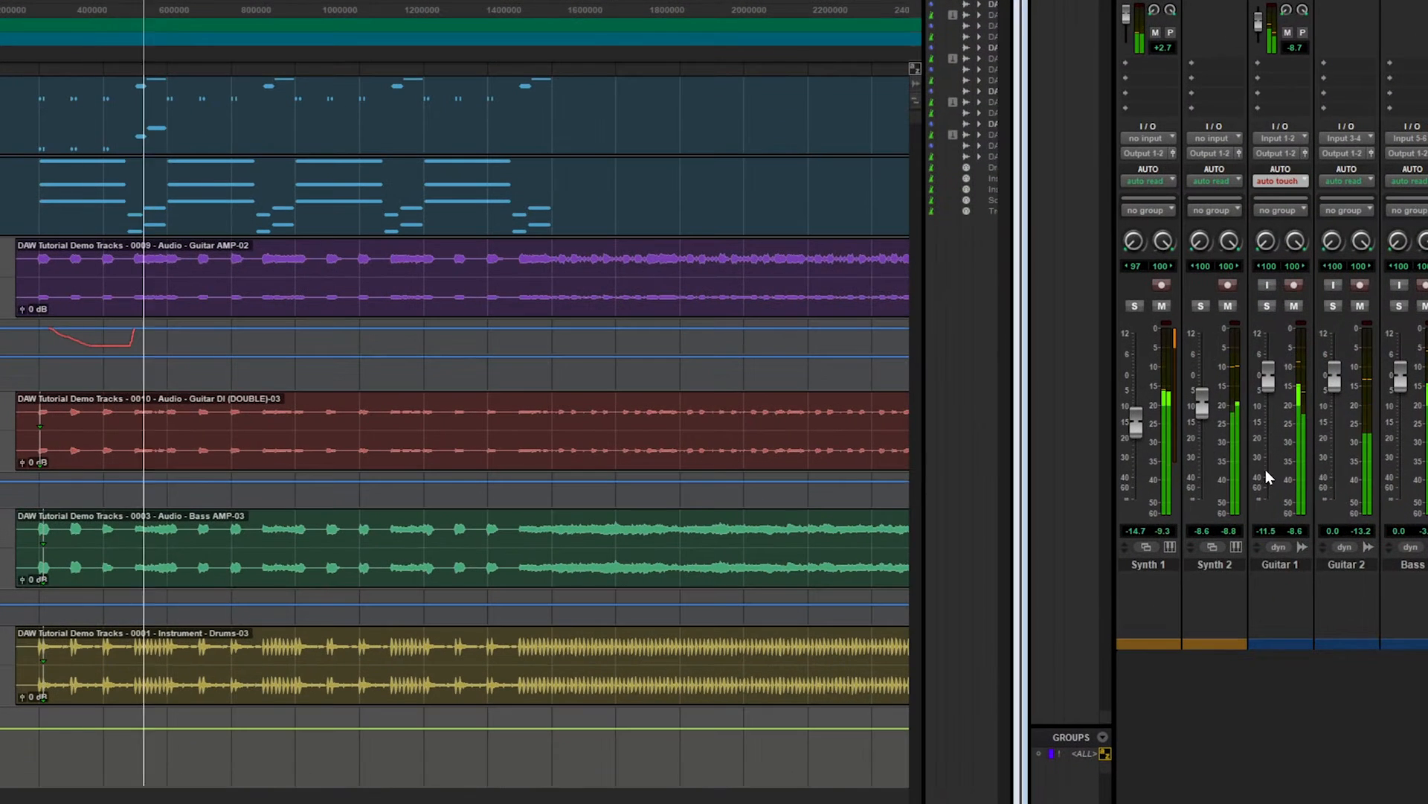
key(space)
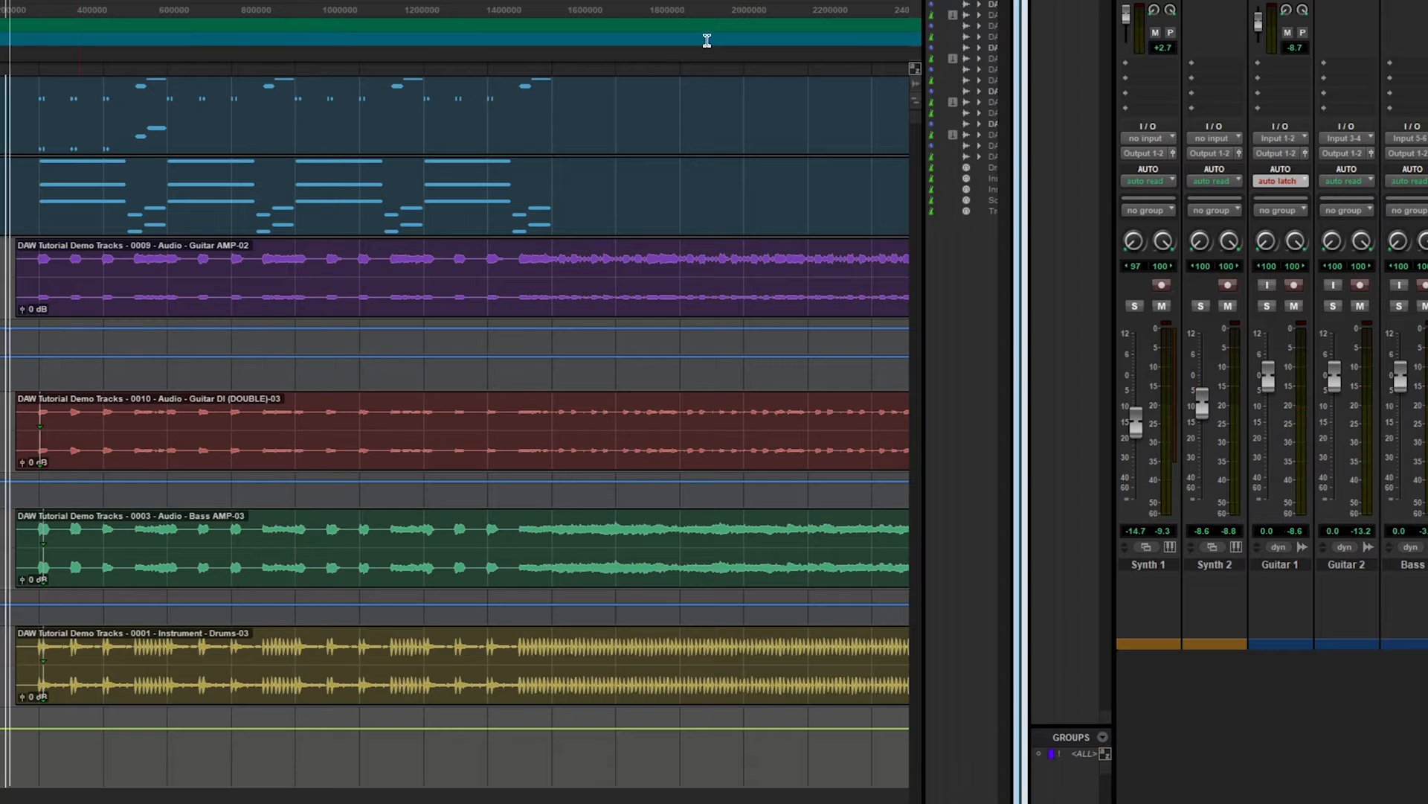
mouse_move(1268, 377)
mouse_down()
mouse_move(1269, 450)
mouse_move(1269, 394)
mouse_up()
drag(1268, 394, 1269, 445)
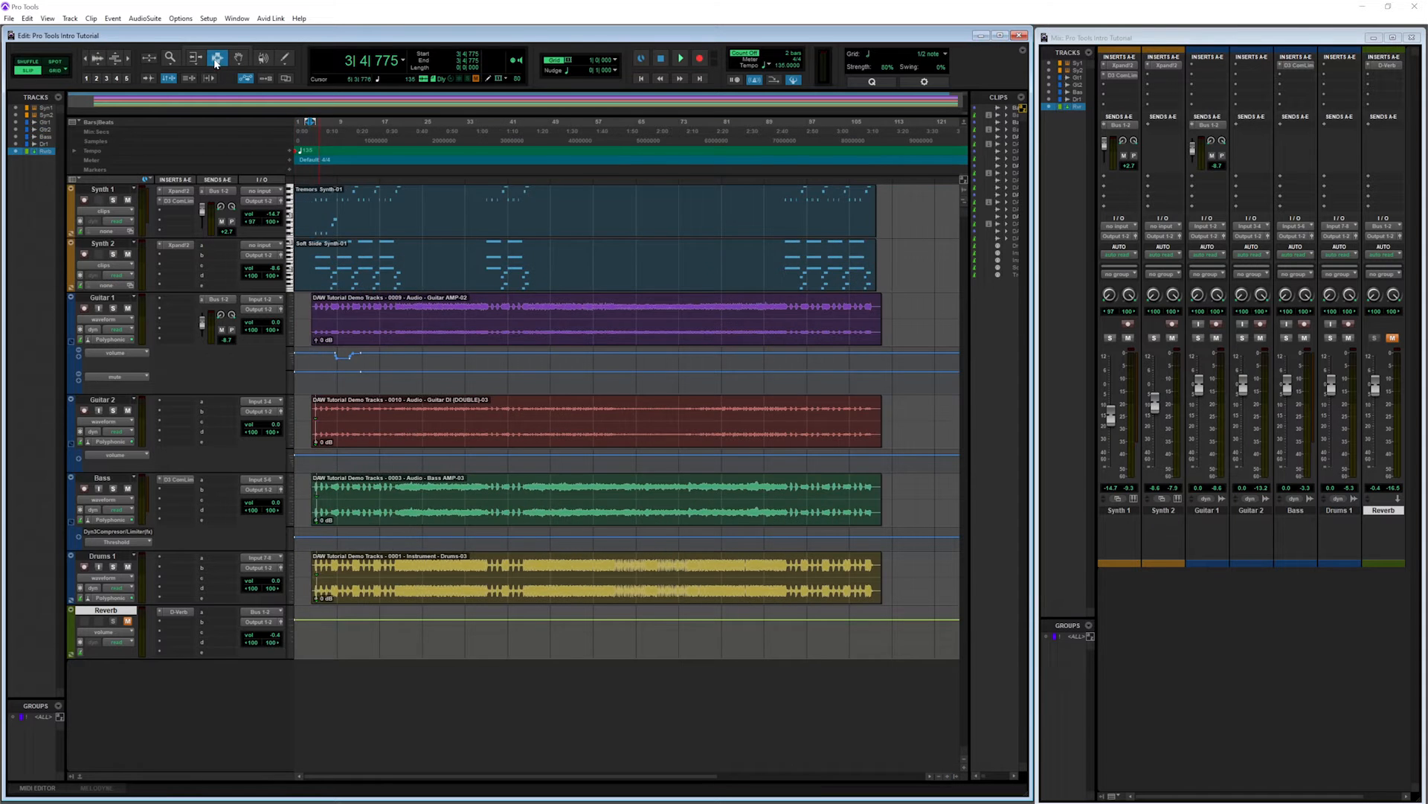
- Select the whole song across all tracks and bounce the mix with "- Final Mix" appended to the file name
key(ctrl+a)
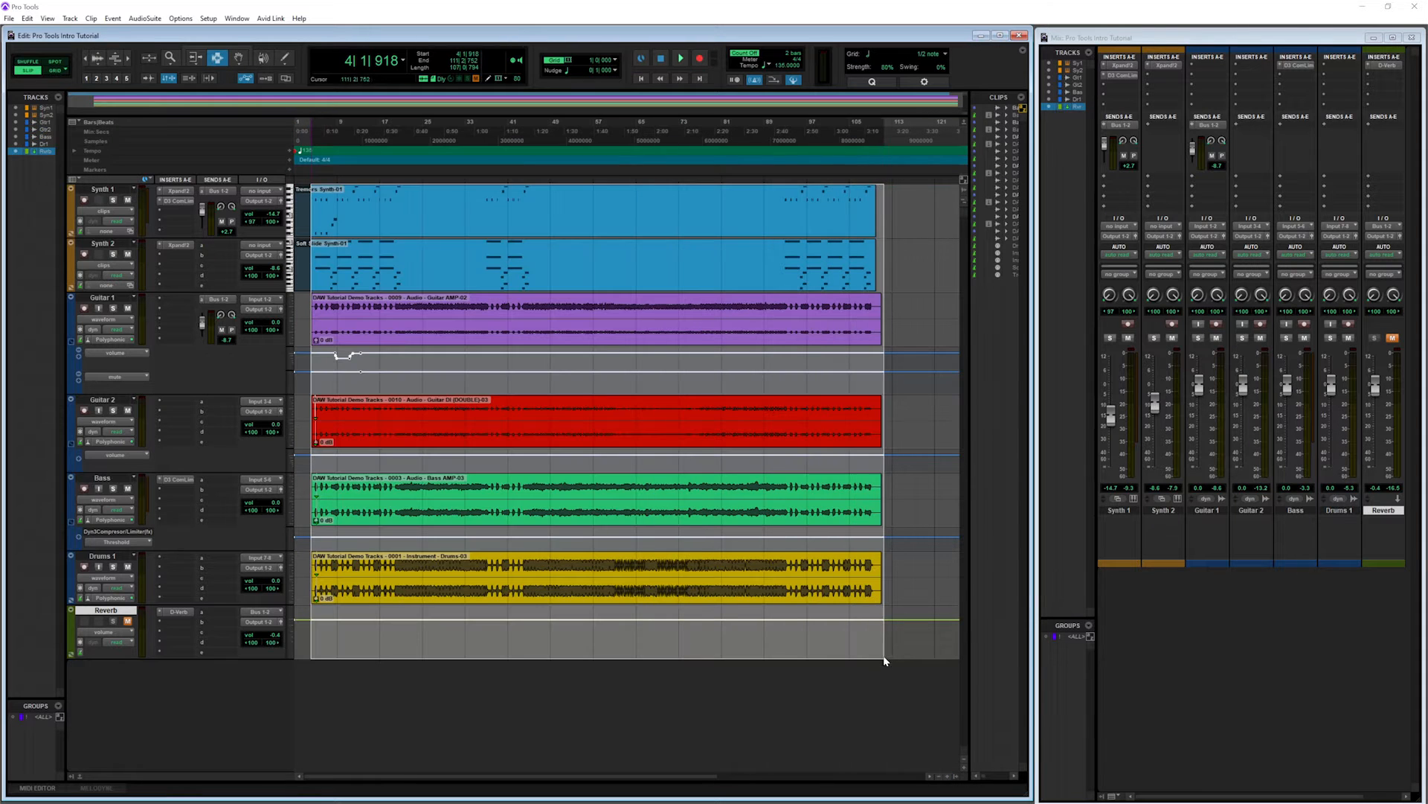
key(ctrl+alt+b)
key(End)
text(- Final Mix)
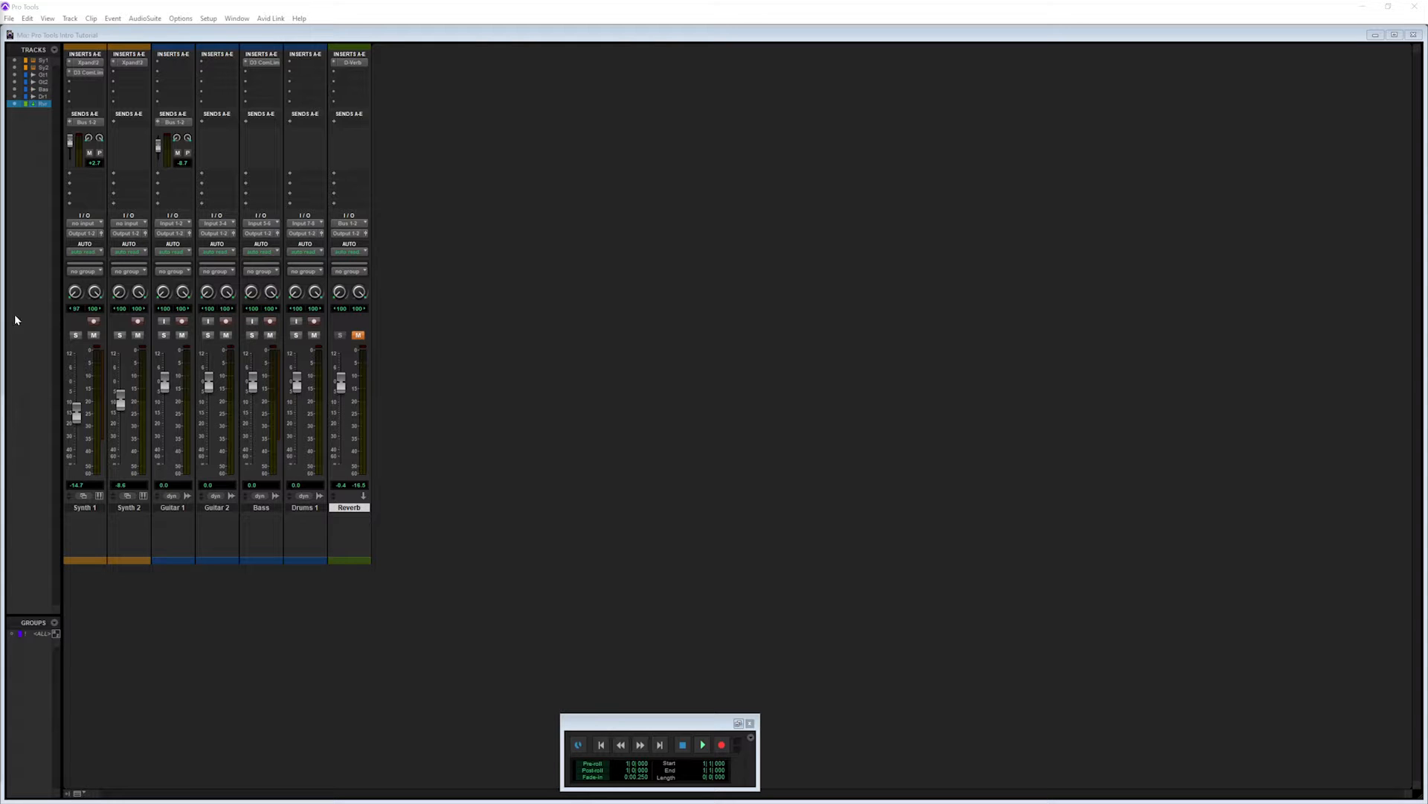
- Close the Mix and Transport windows and open the Edit window
click(1413, 35)
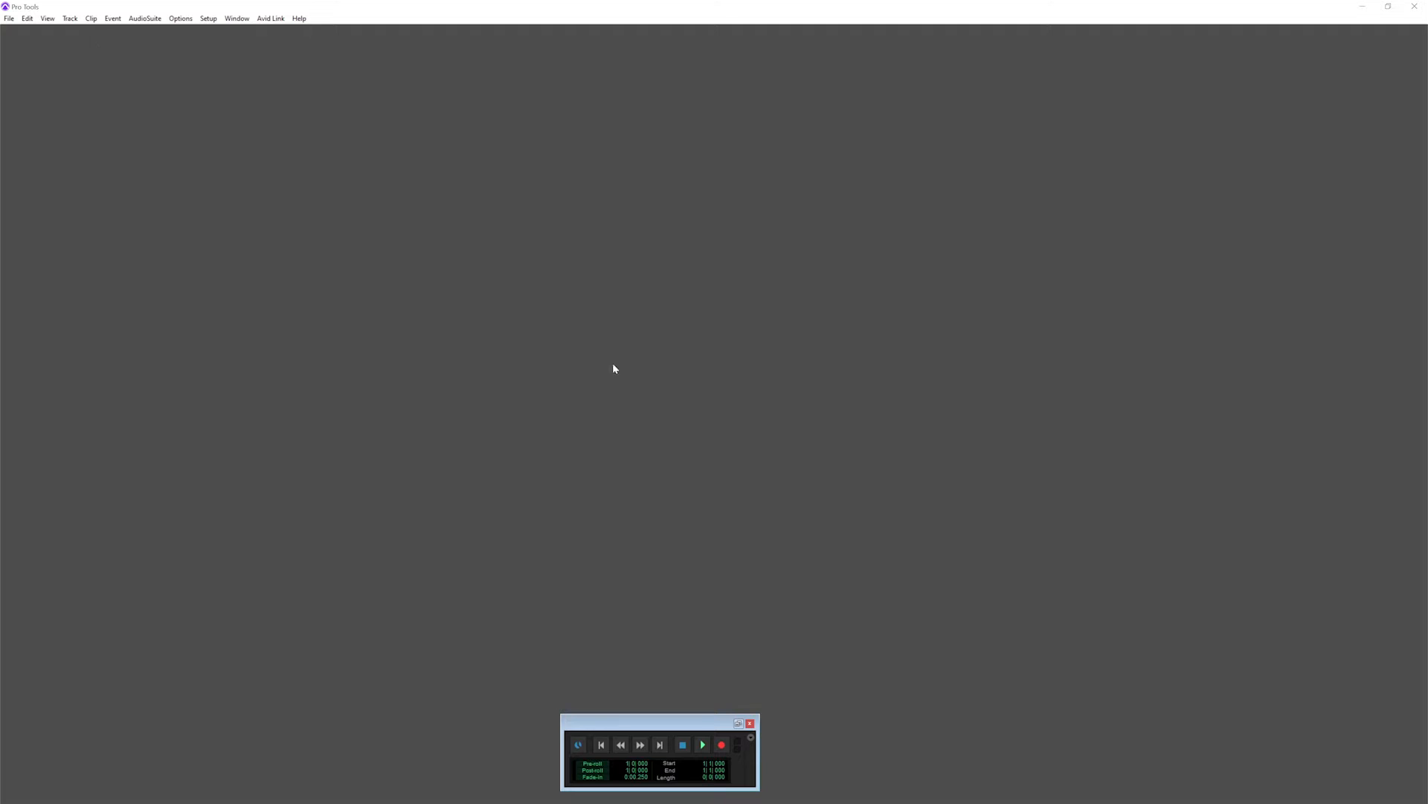
click(751, 724)
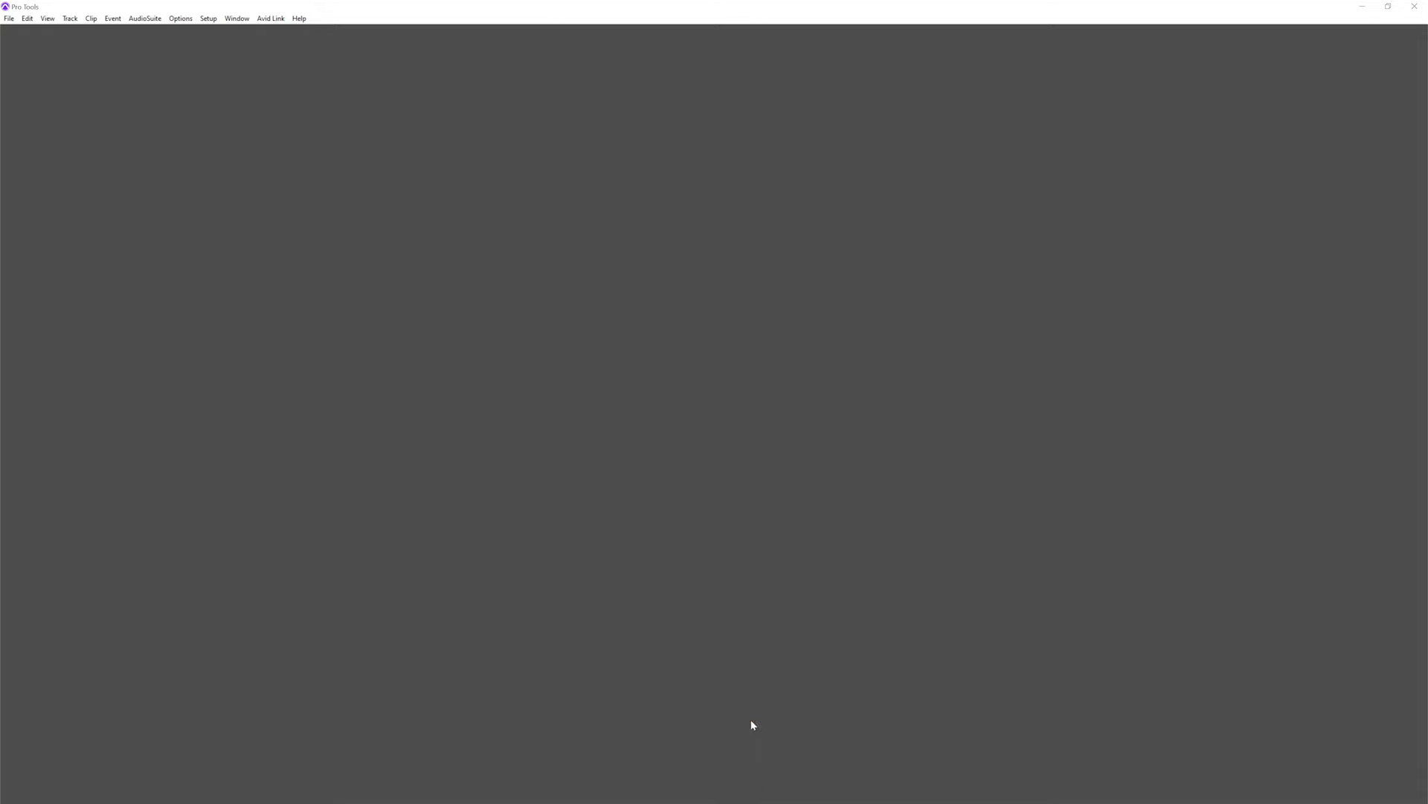
click(236, 18)
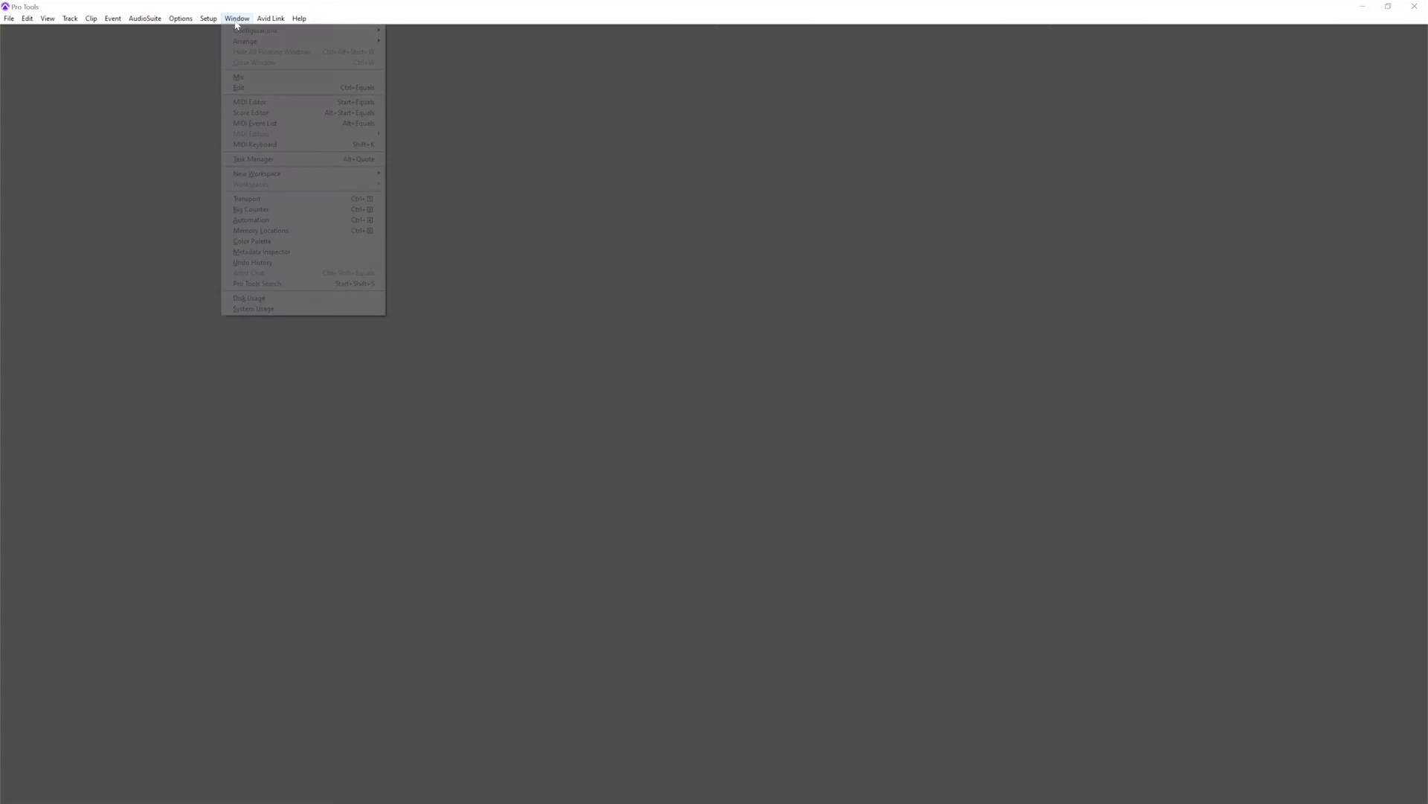
click(249, 90)
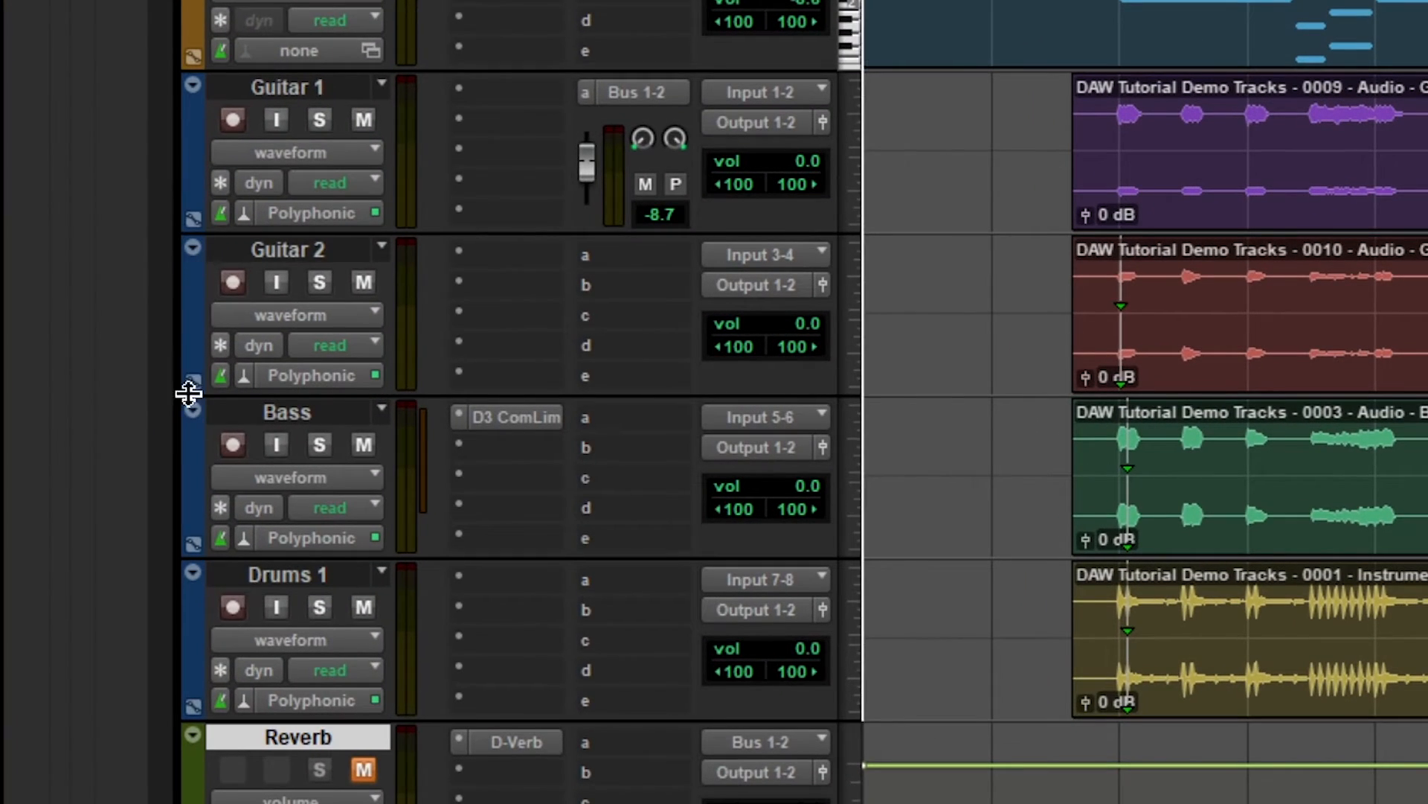
- Show the volume automation lanes of Guitar 1 and Guitar 2, and add a mute lane beneath Guitar 1
click(192, 214)
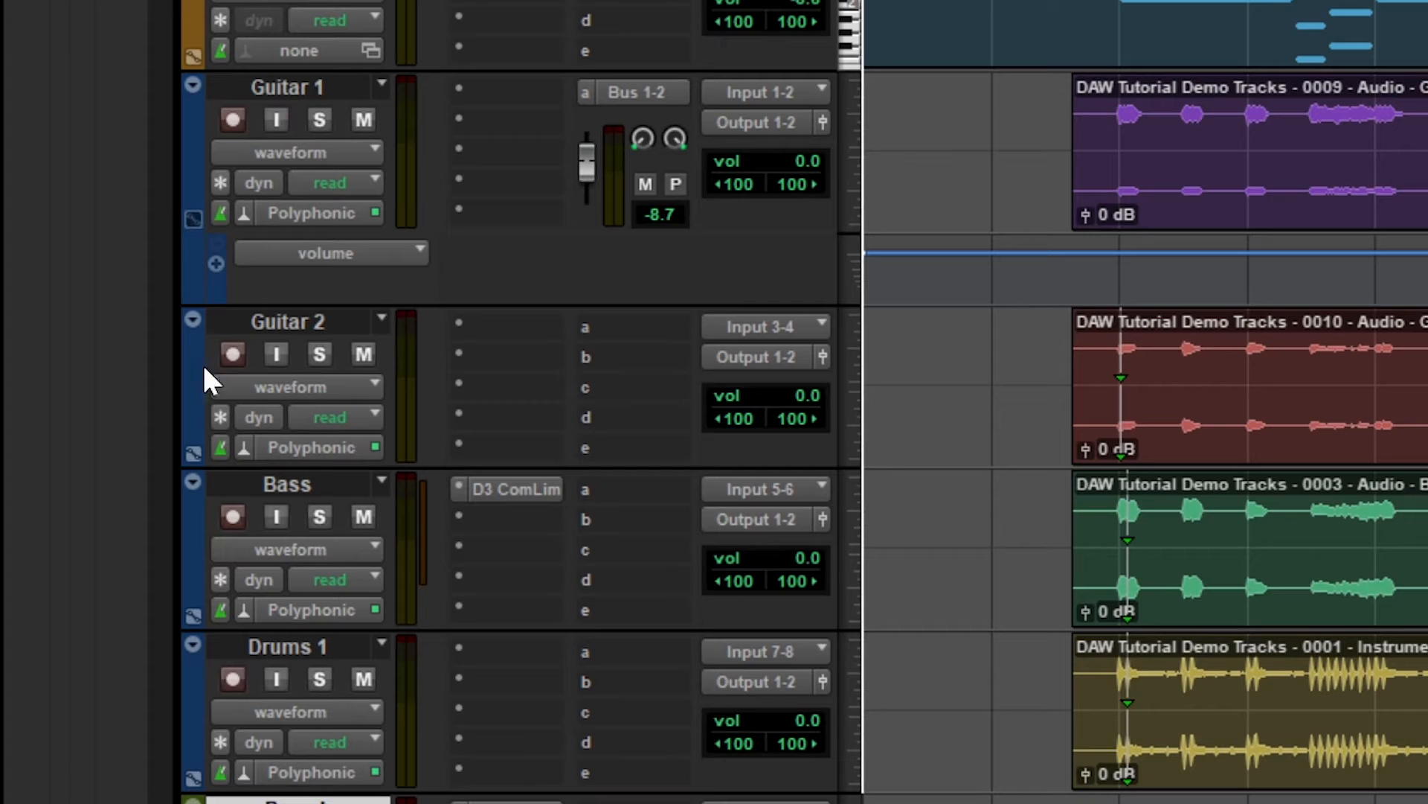
click(193, 452)
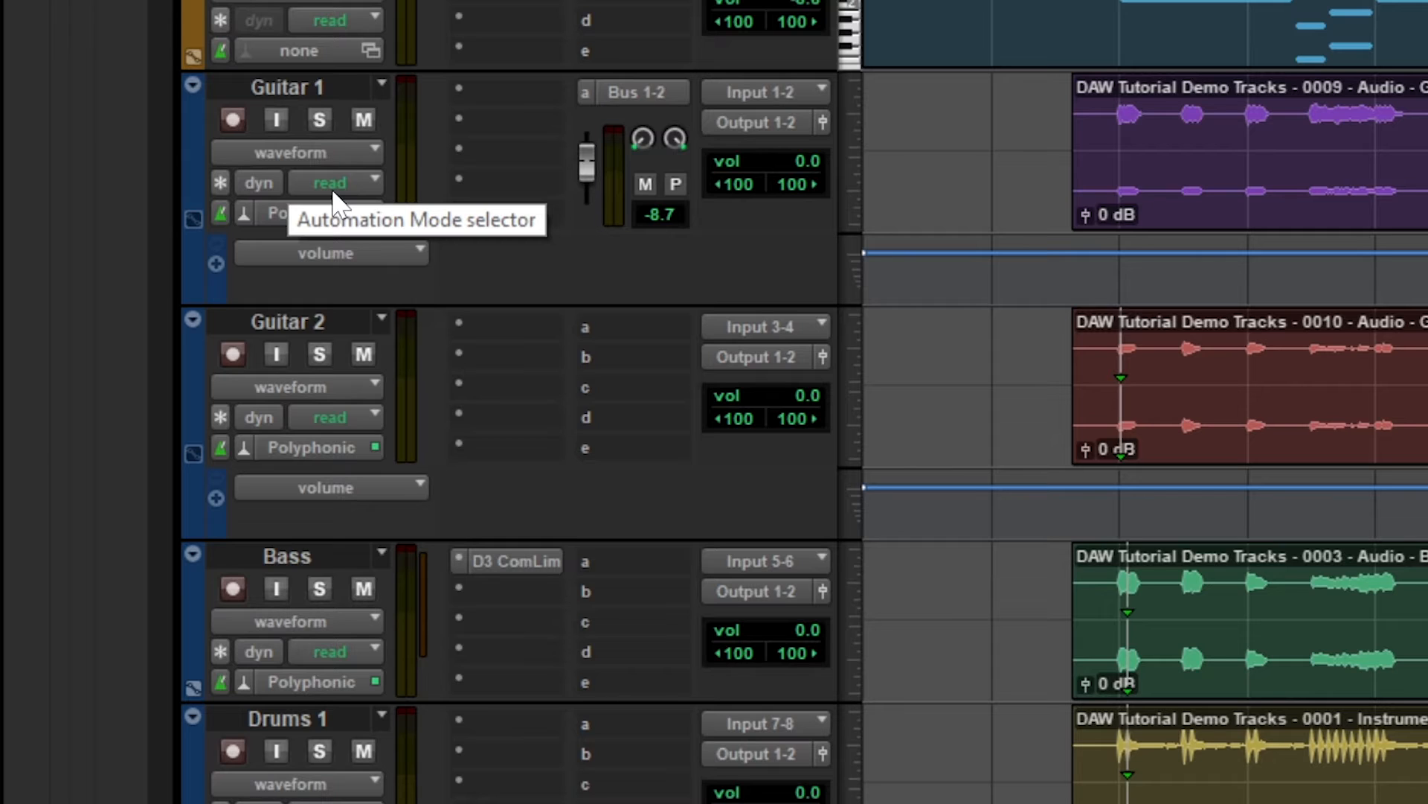
click(213, 262)
click(301, 322)
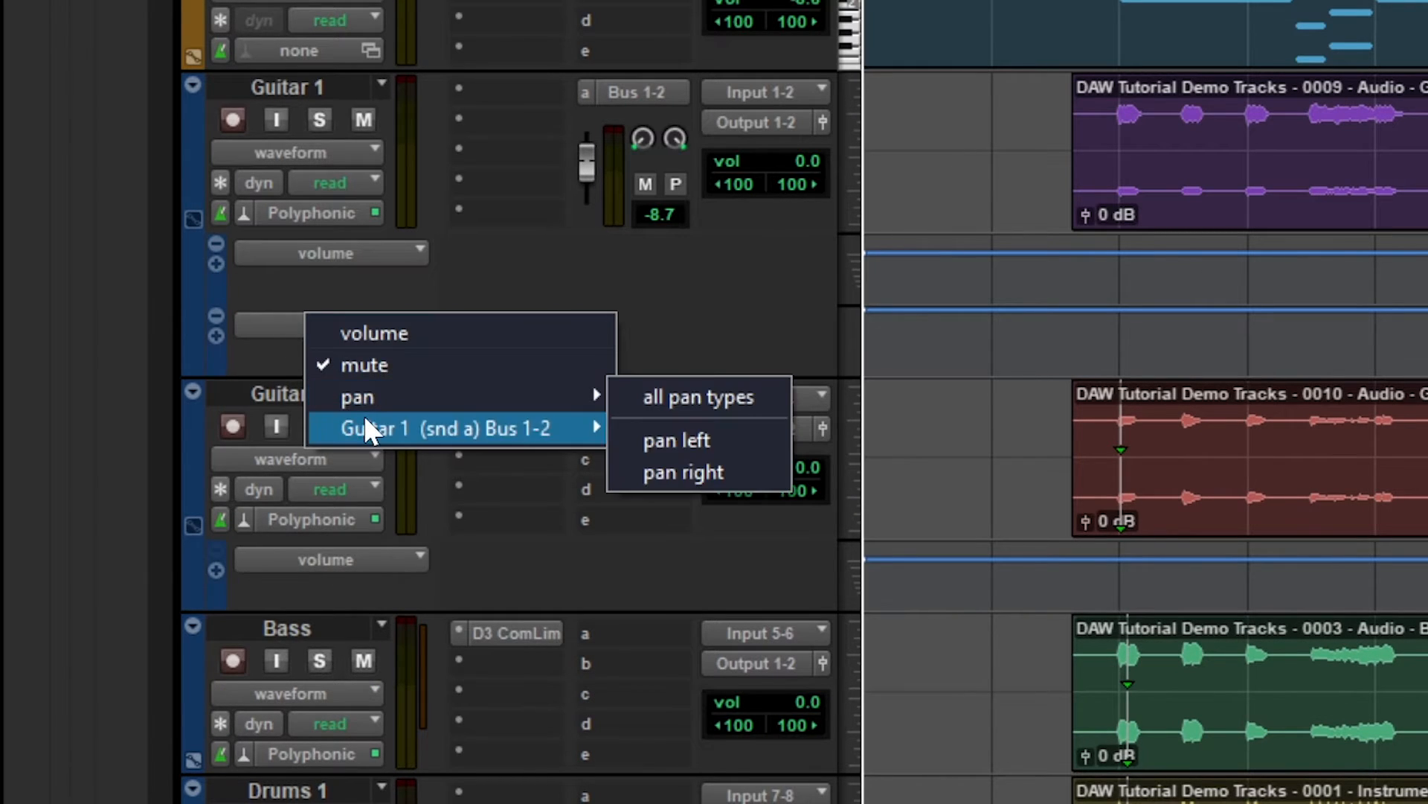
mouse_move(365, 423)
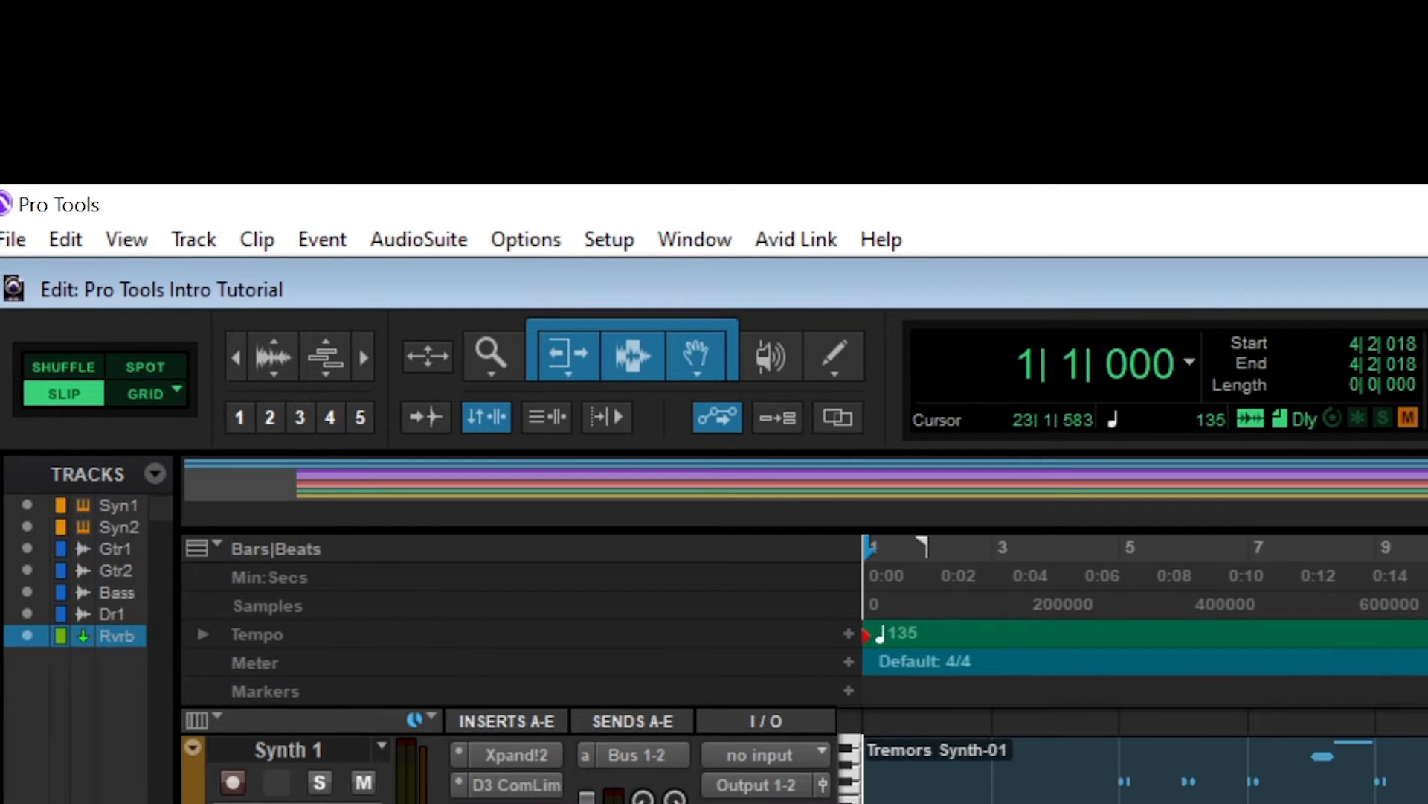
- Draw a wavy volume automation curve on Guitar 1 with the Pencil tool and delete its breakpoints
click(835, 360)
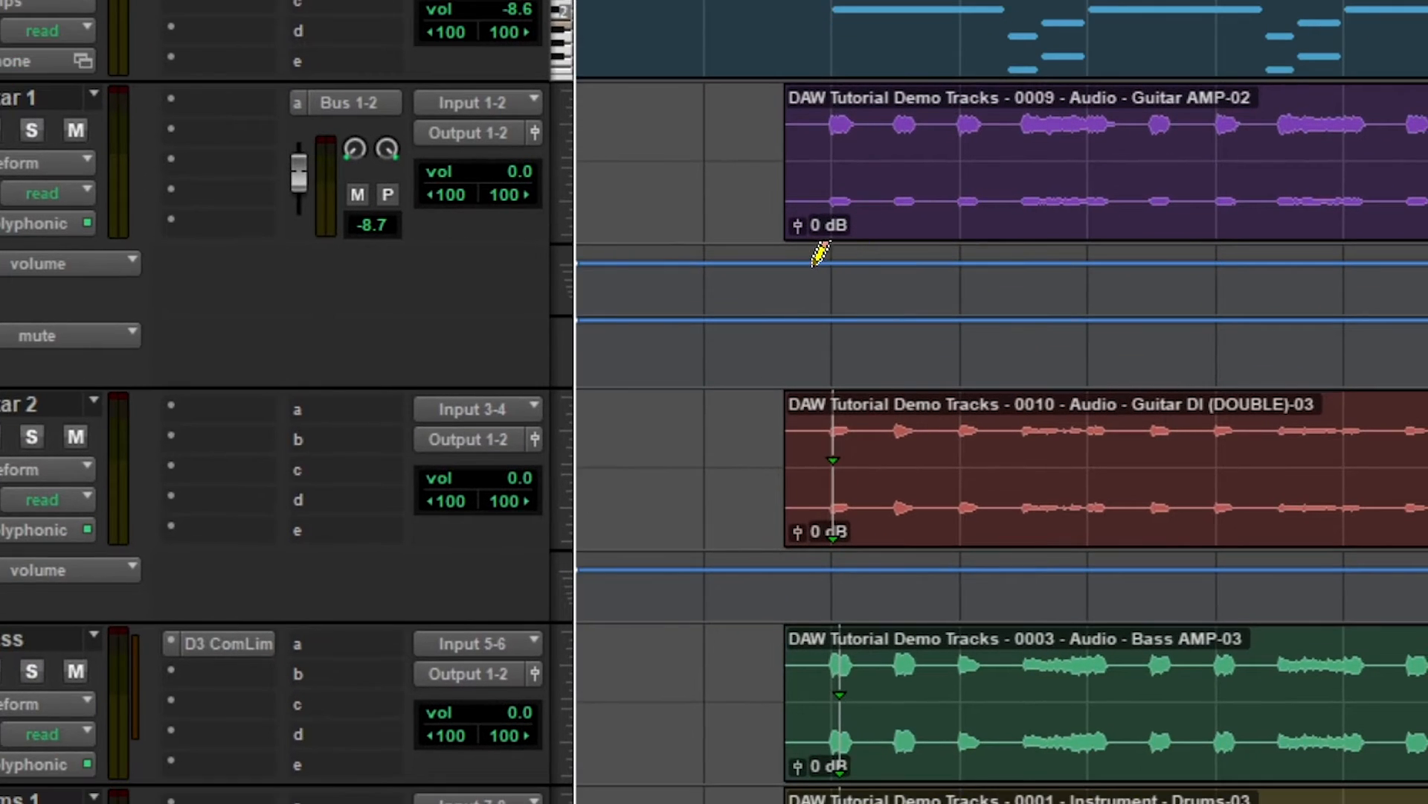
mouse_move(861, 244)
mouse_down()
mouse_move(930, 243)
mouse_move(1009, 289)
mouse_move(1066, 286)
mouse_move(1110, 248)
mouse_move(1221, 290)
mouse_move(1267, 260)
mouse_move(1388, 258)
mouse_up()
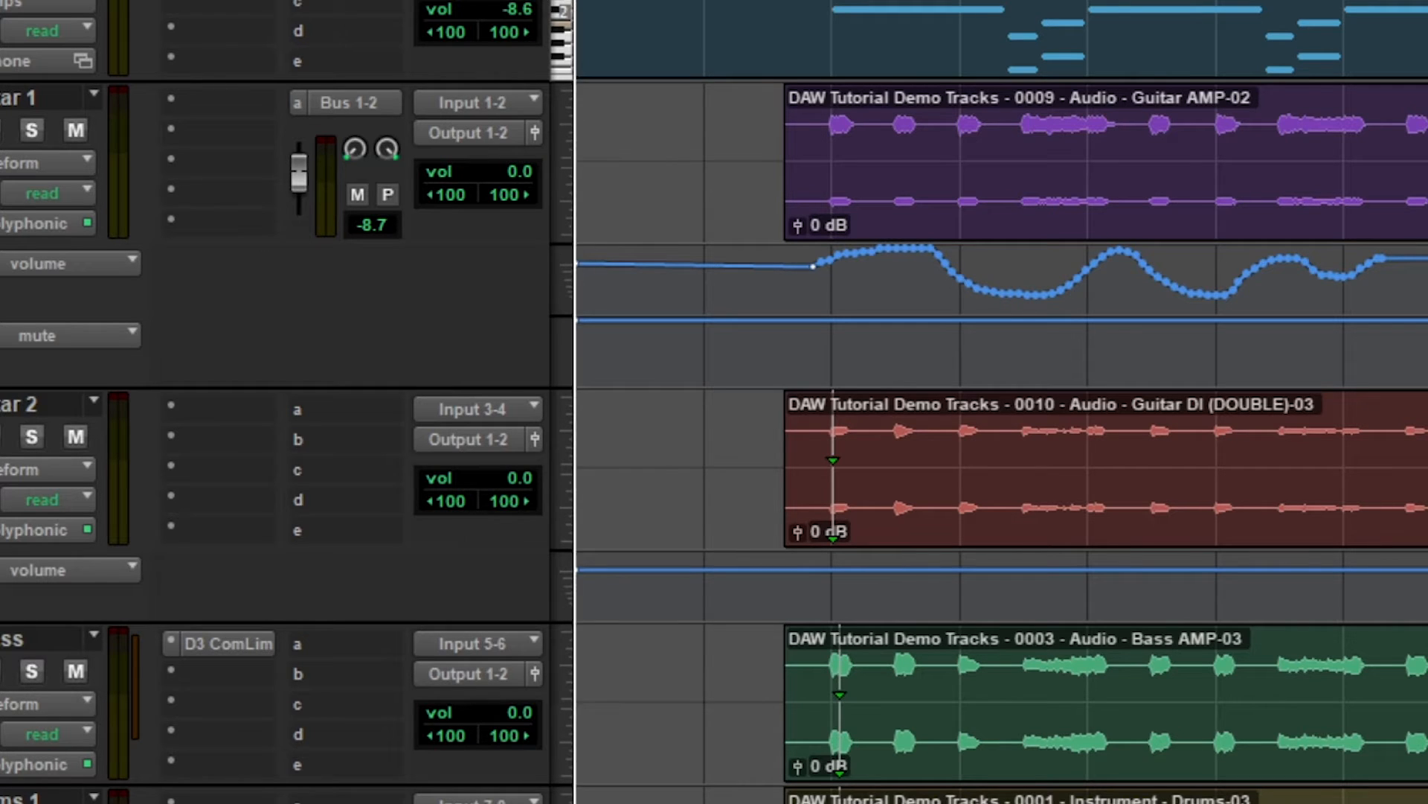
drag(1394, 271, 811, 265)
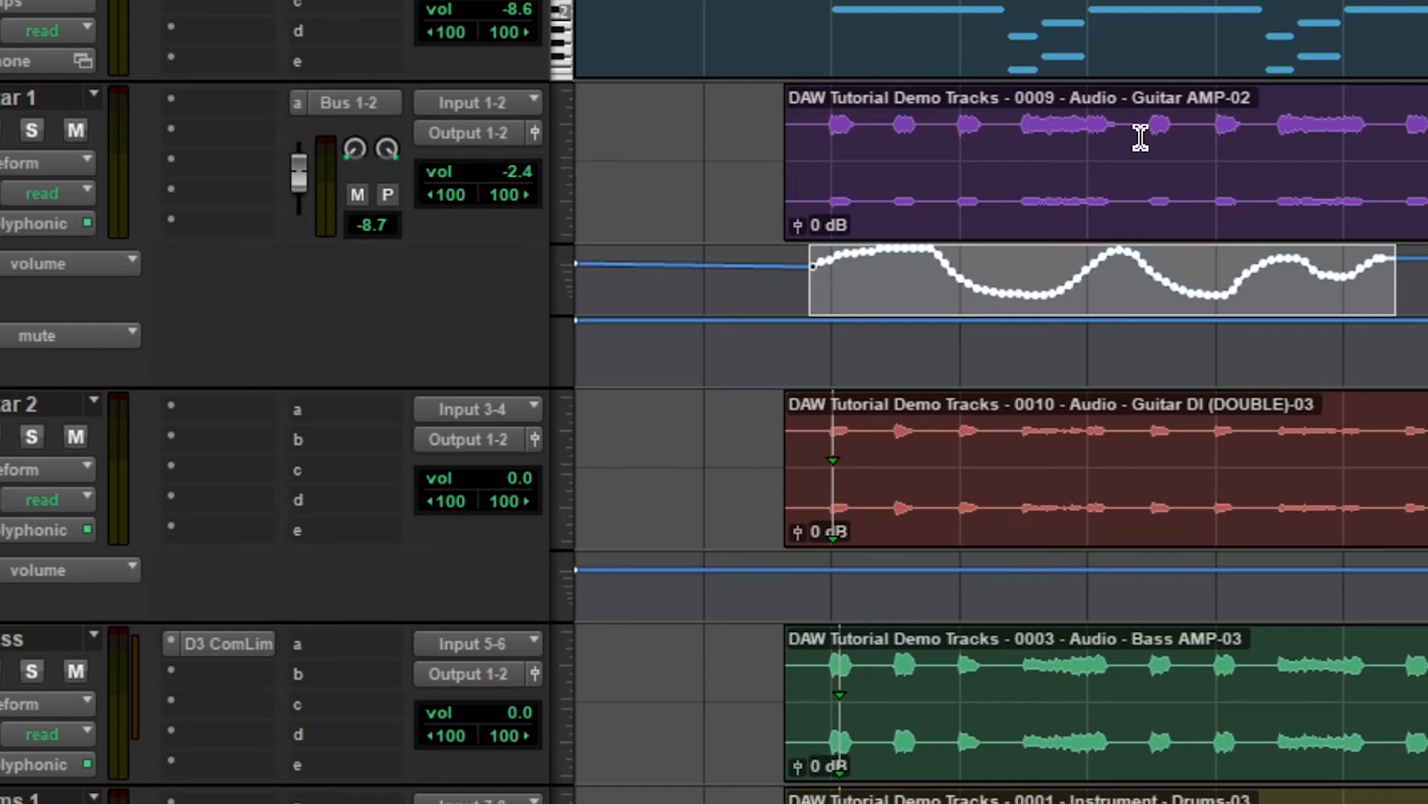
key(Delete)
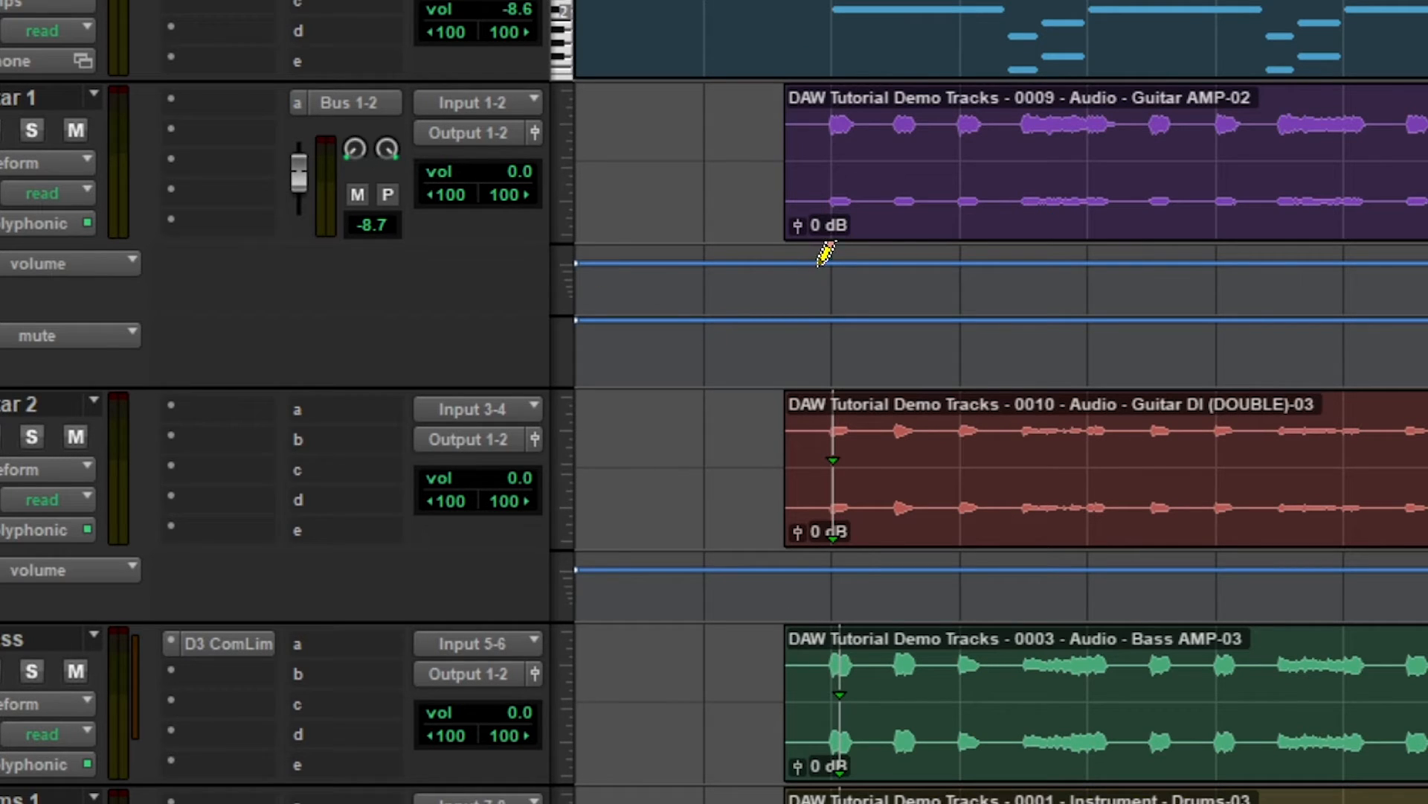
- Add individual breakpoints and a short freehand curve to Guitar 1's volume automation near the start of its clip
mouse_move(814, 279)
mouse_down()
mouse_move(827, 242)
mouse_move(918, 283)
mouse_move(949, 253)
mouse_move(977, 256)
mouse_move(978, 273)
mouse_move(1060, 265)
mouse_up()
click(867, 285)
click(887, 258)
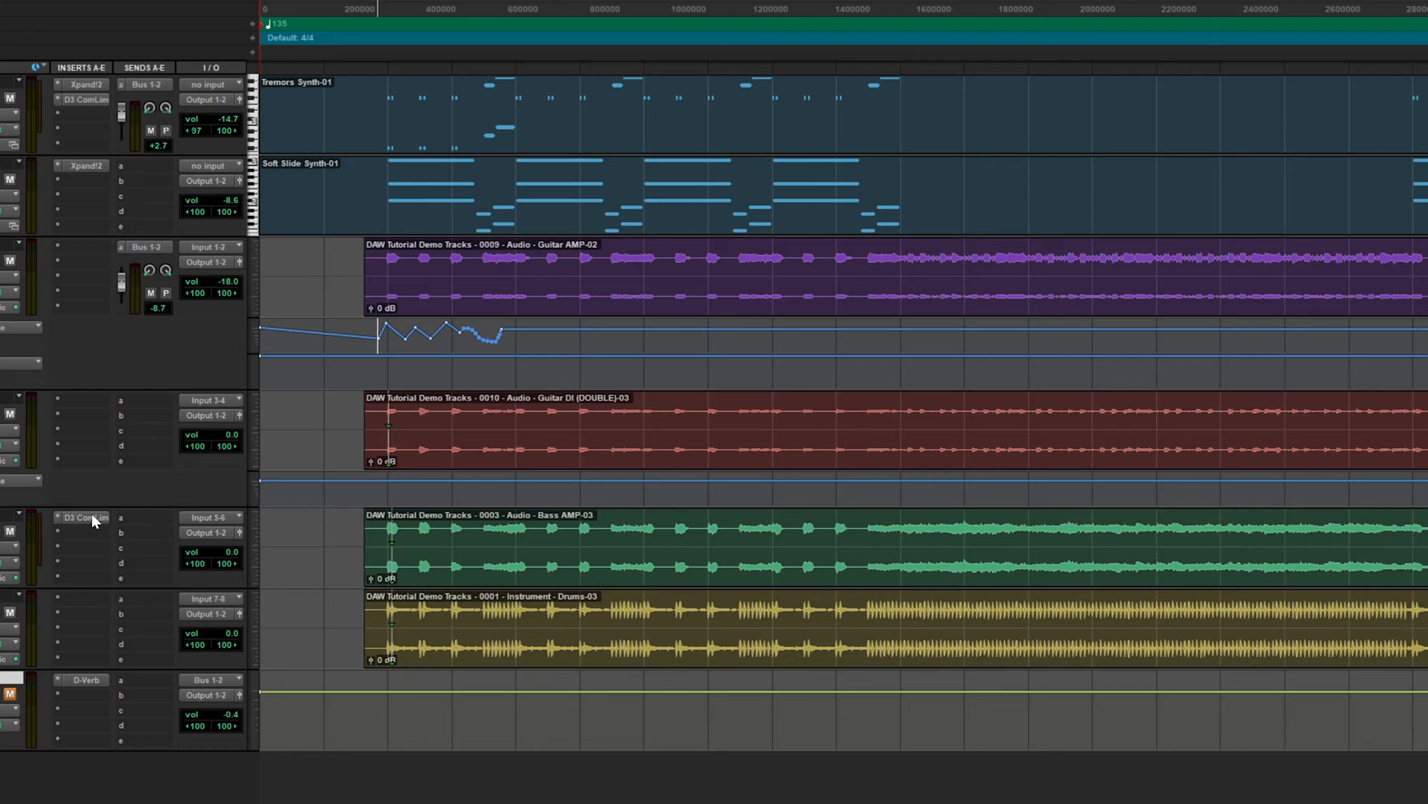
- Enable automation of the Threshold parameter for the Dyn3 Compressor/Limiter on the Bass track
click(92, 515)
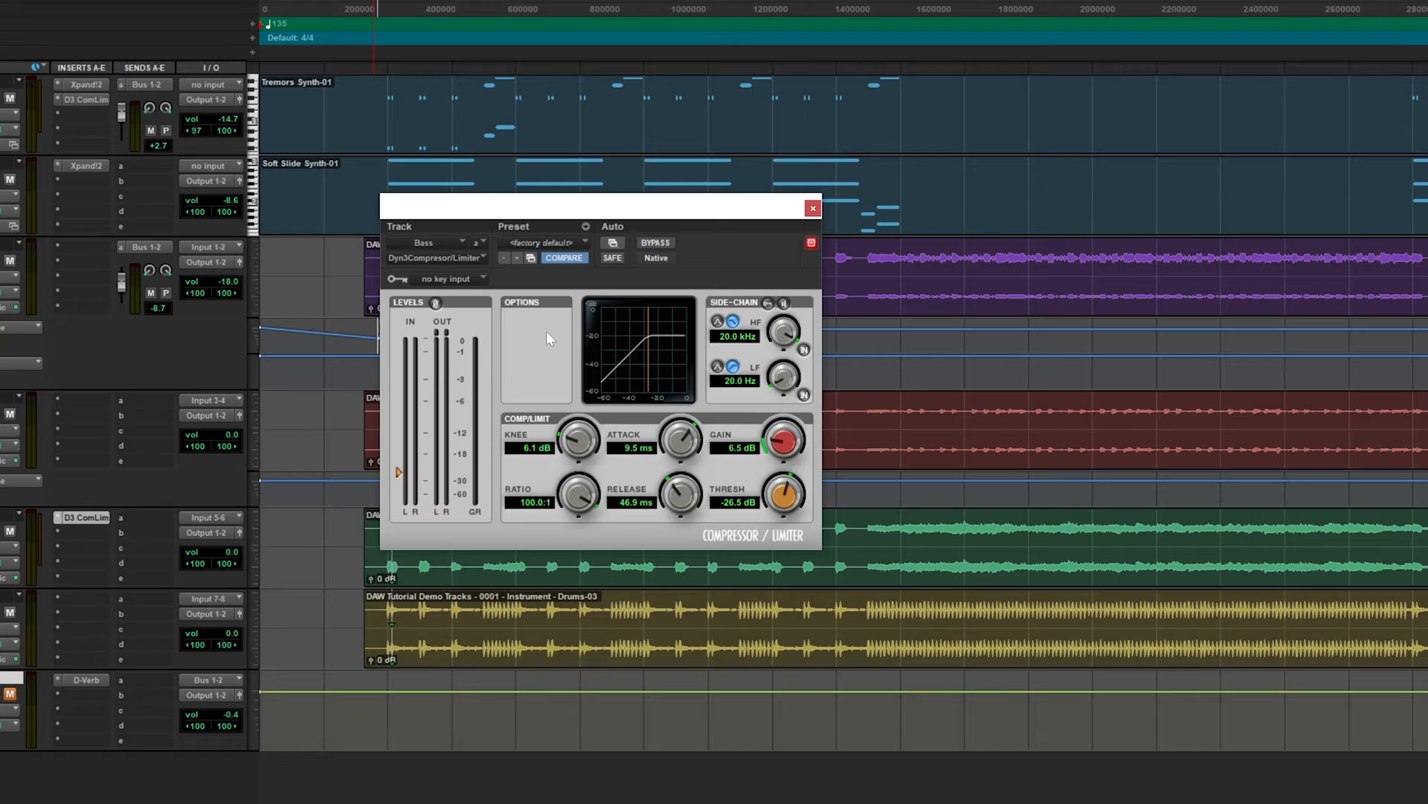
click(613, 243)
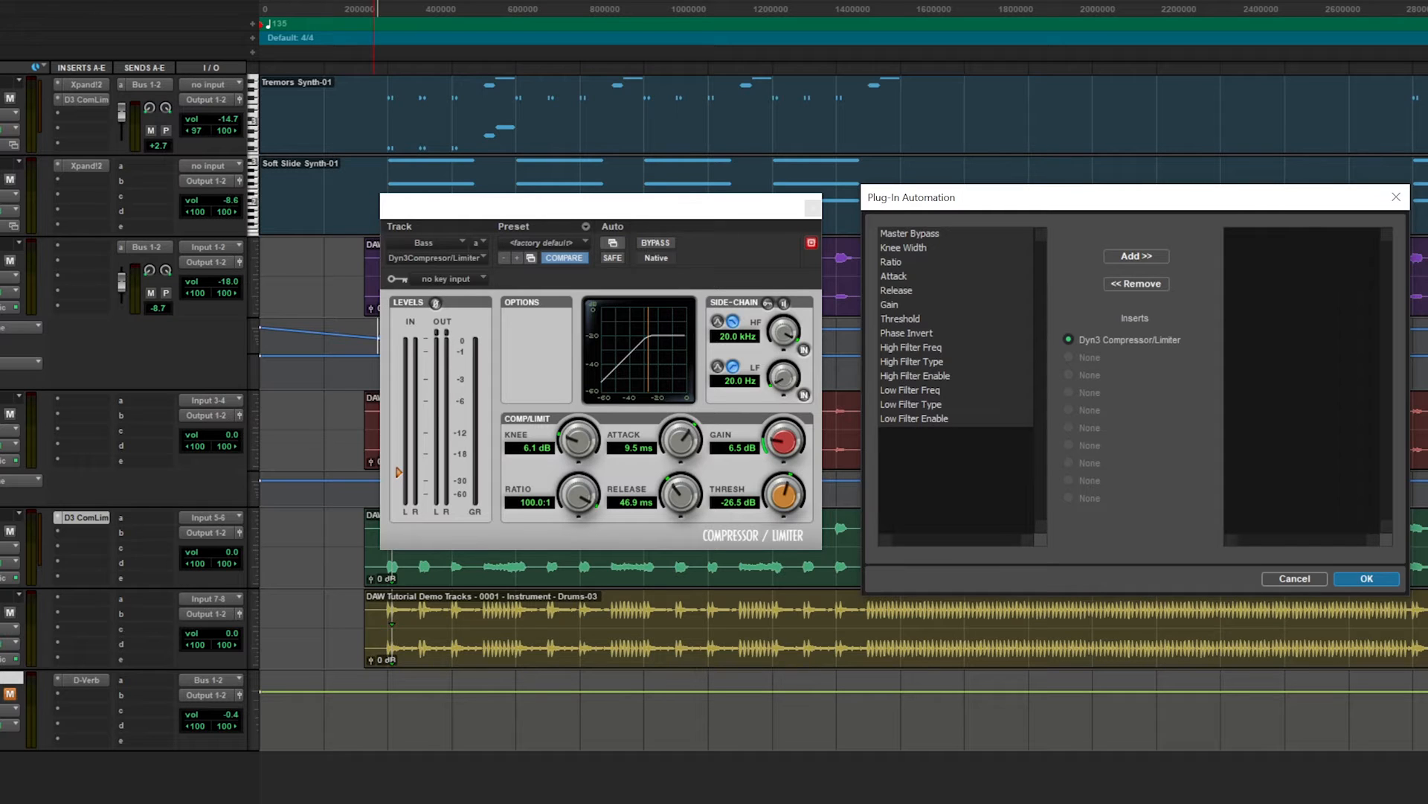
click(904, 319)
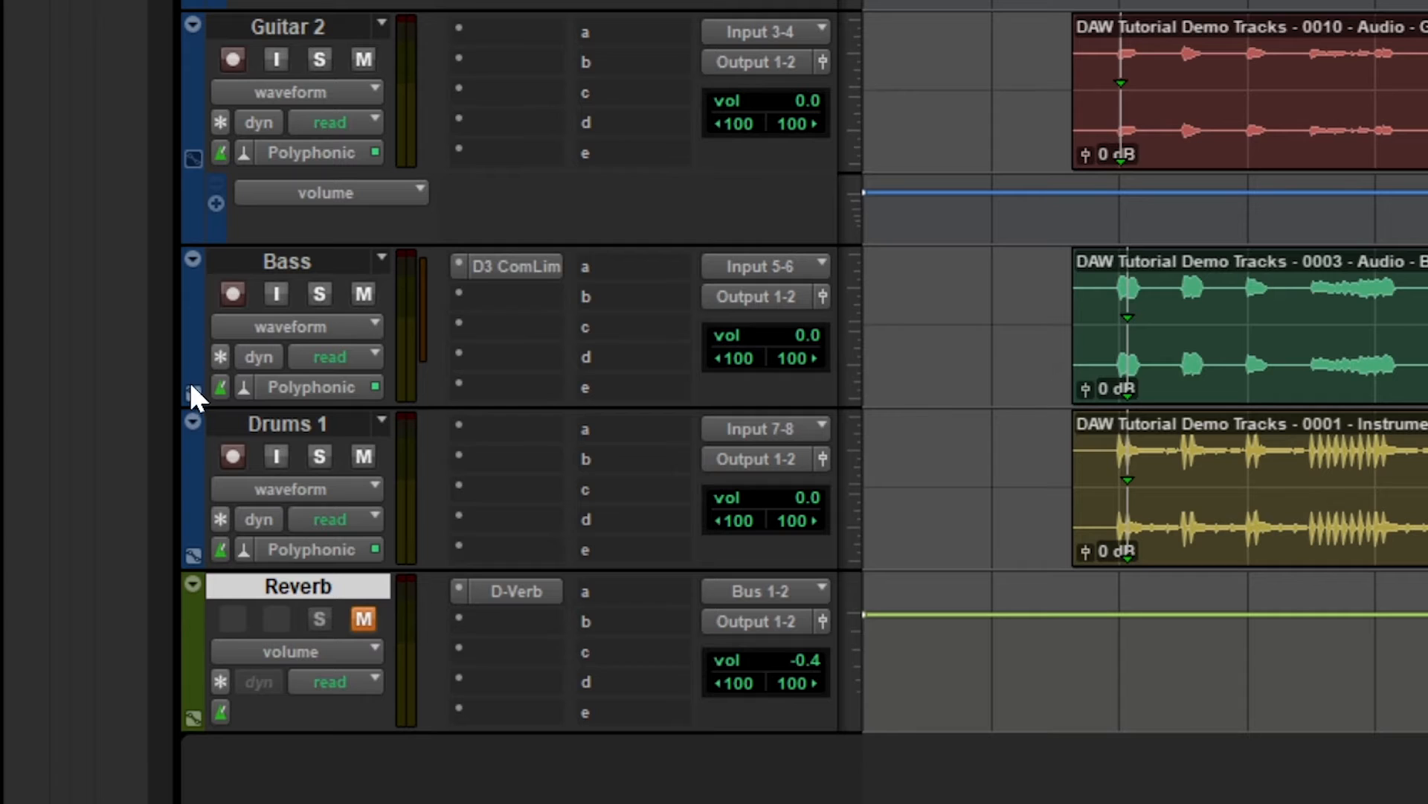
- Show the compressor Threshold automation lane under the Bass track and draw a short freehand curve at the clip's start
click(192, 388)
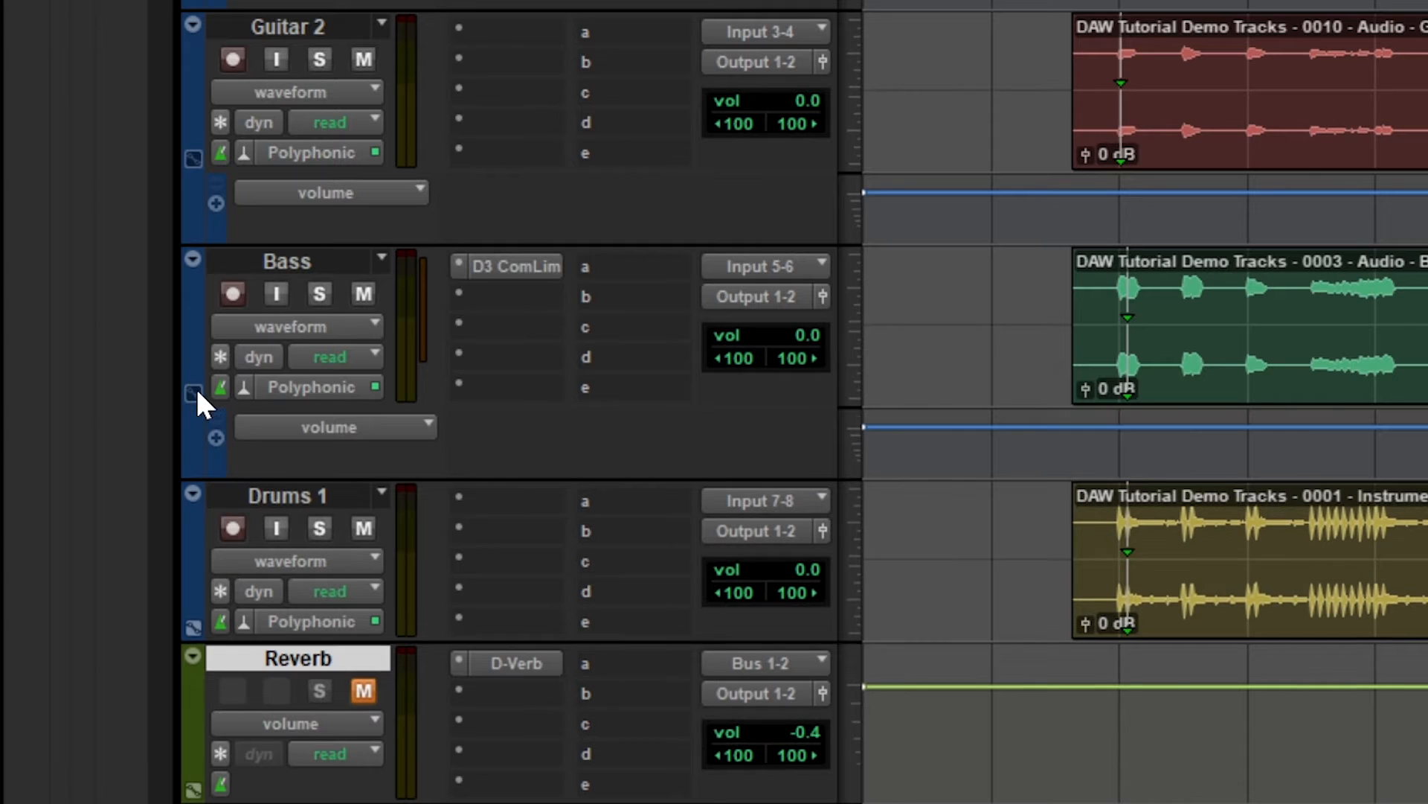
click(347, 429)
mouse_move(532, 532)
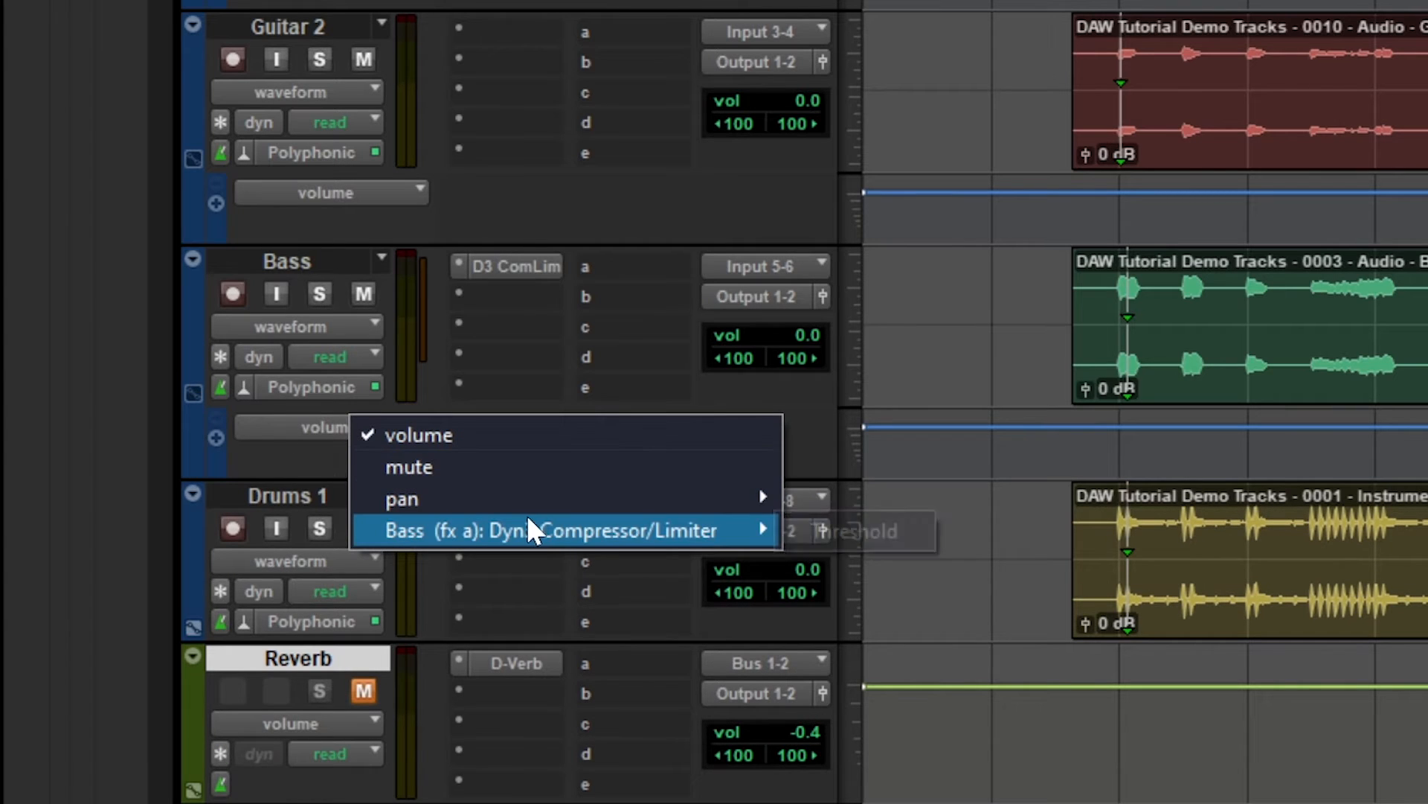
click(809, 536)
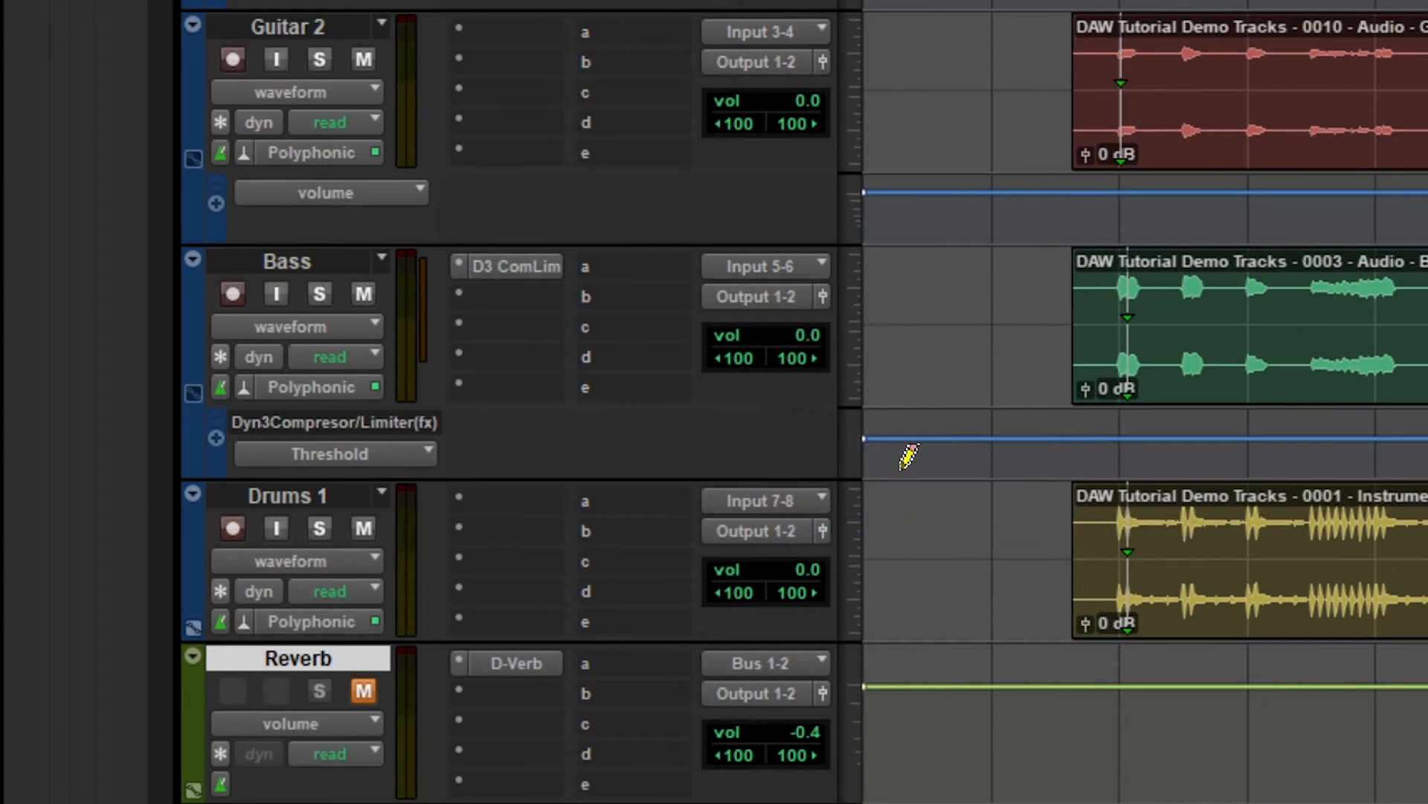
drag(1087, 437, 1198, 452)
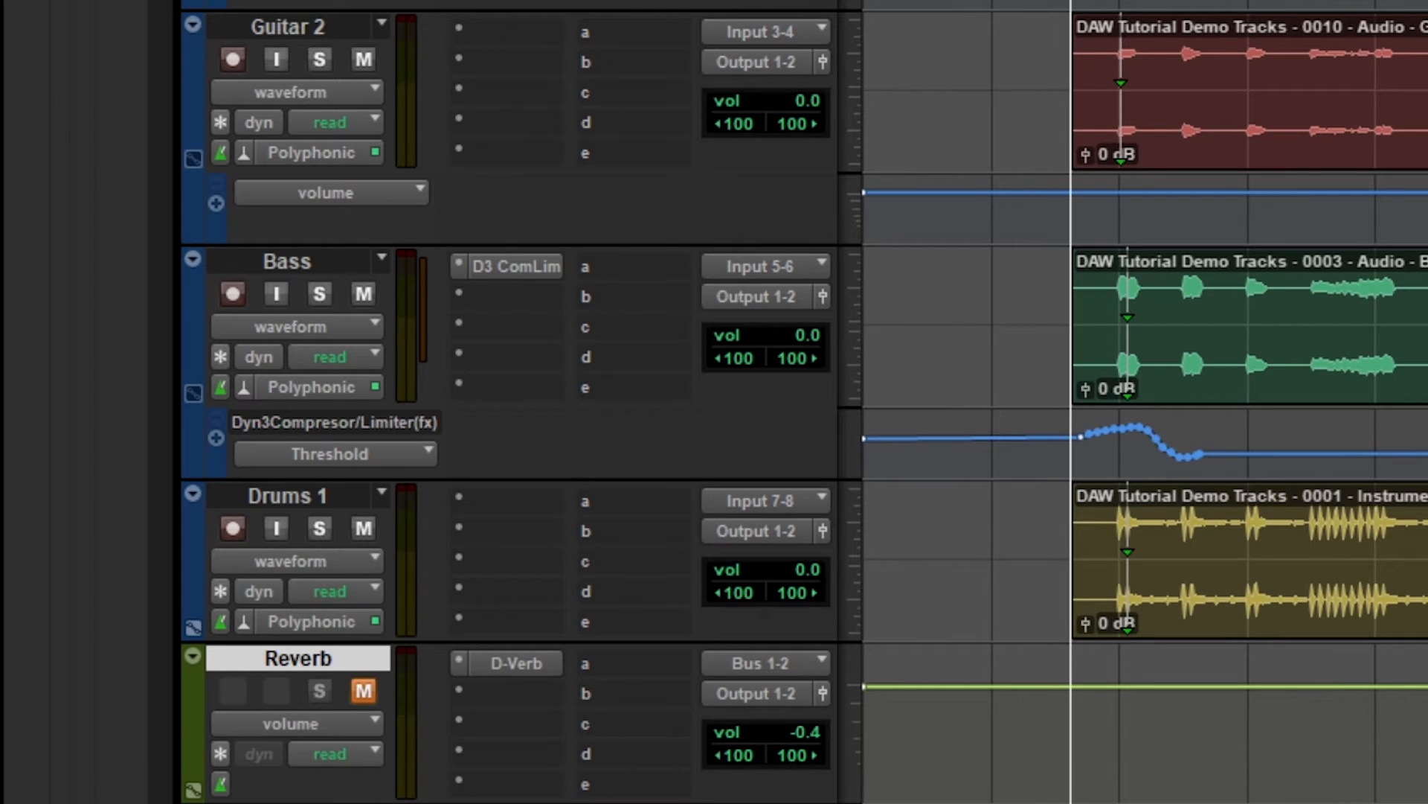
- Set the automation mode of the Guitar 1 track to Touch
click(1046, 6)
scroll(629, 346, up, 5)
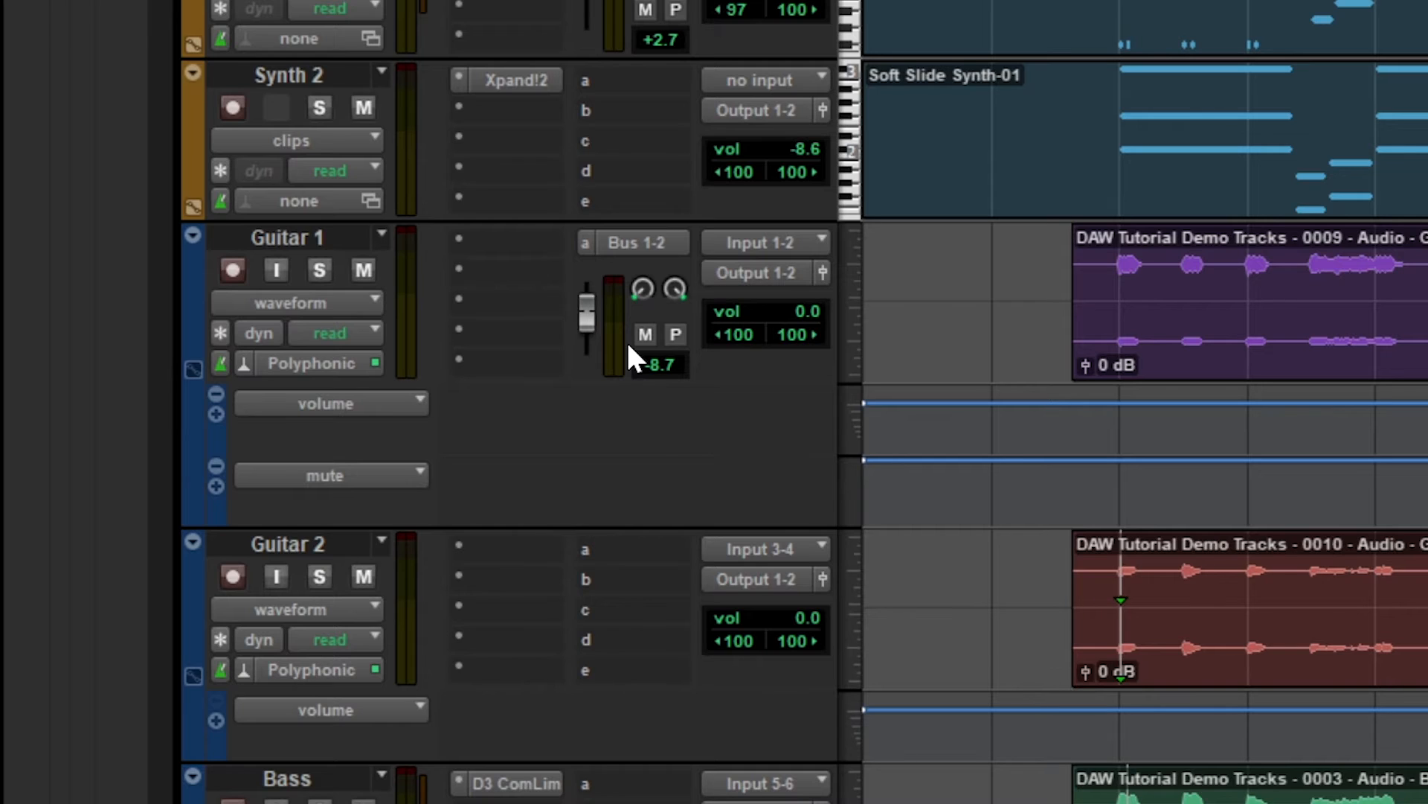
click(348, 335)
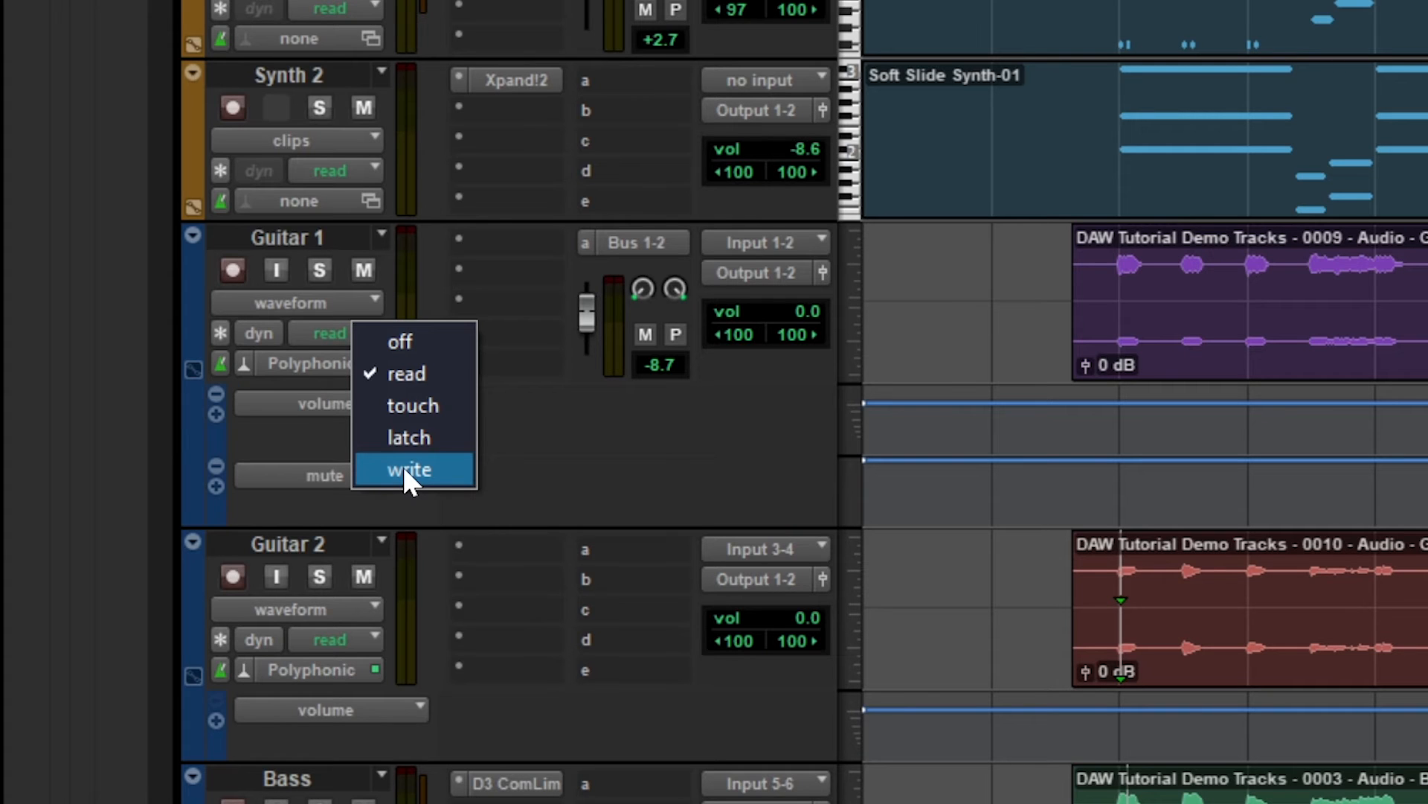
click(418, 404)
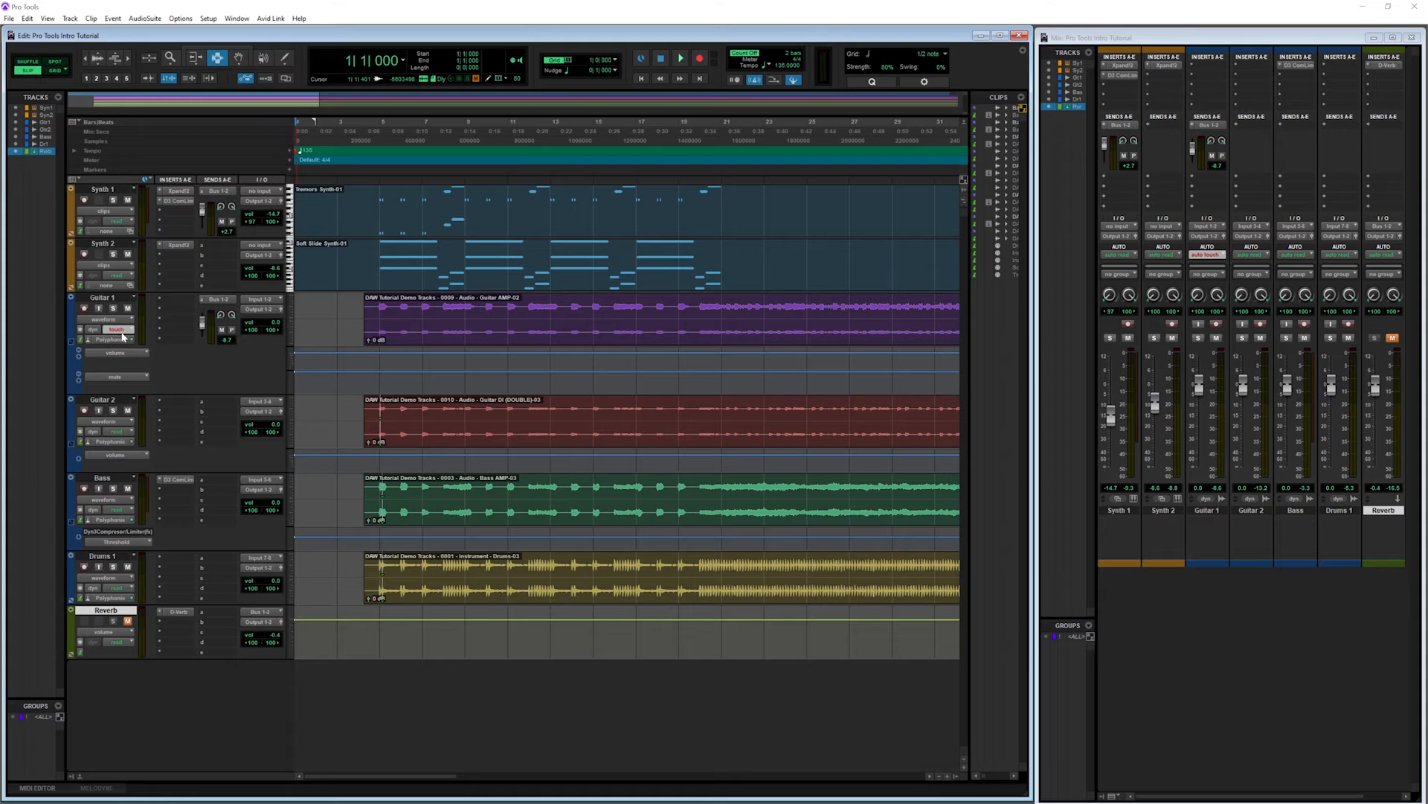
click(117, 330)
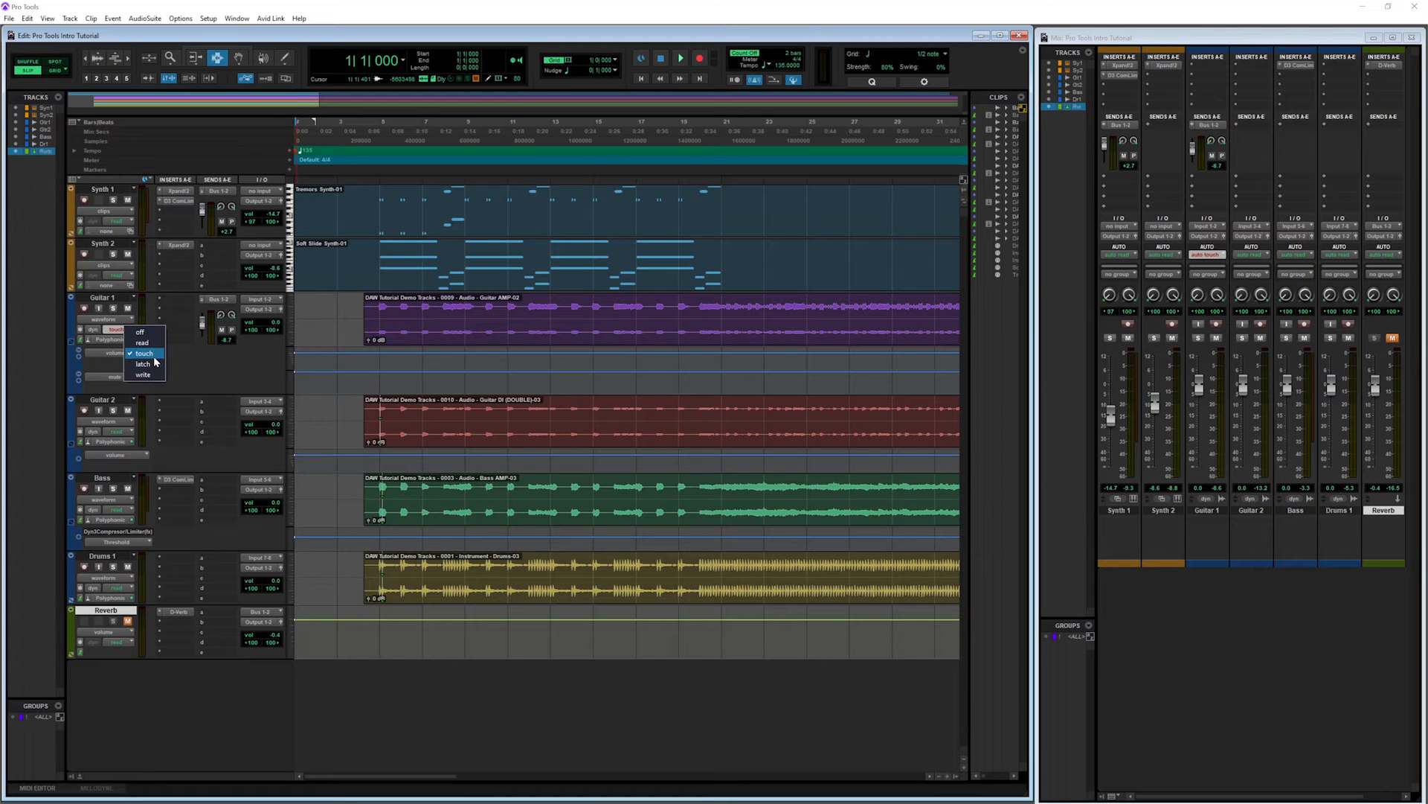
click(145, 354)
- Record a Touch automation pass on Guitar 1 by repeatedly lowering and releasing its volume fader during playback
key(space)
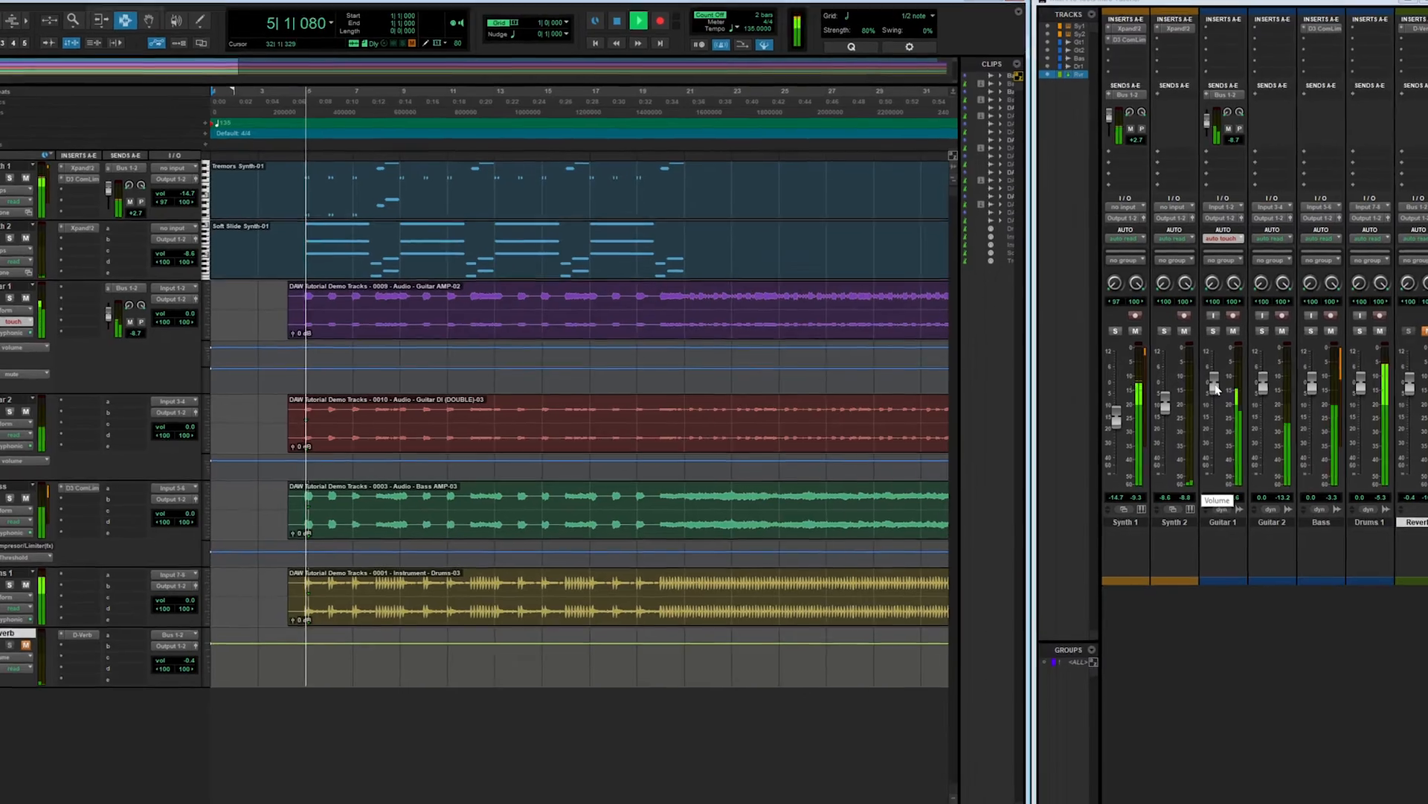
mouse_move(1204, 387)
mouse_down()
mouse_move(1202, 417)
mouse_move(1249, 441)
mouse_move(1250, 471)
mouse_move(1266, 471)
mouse_up()
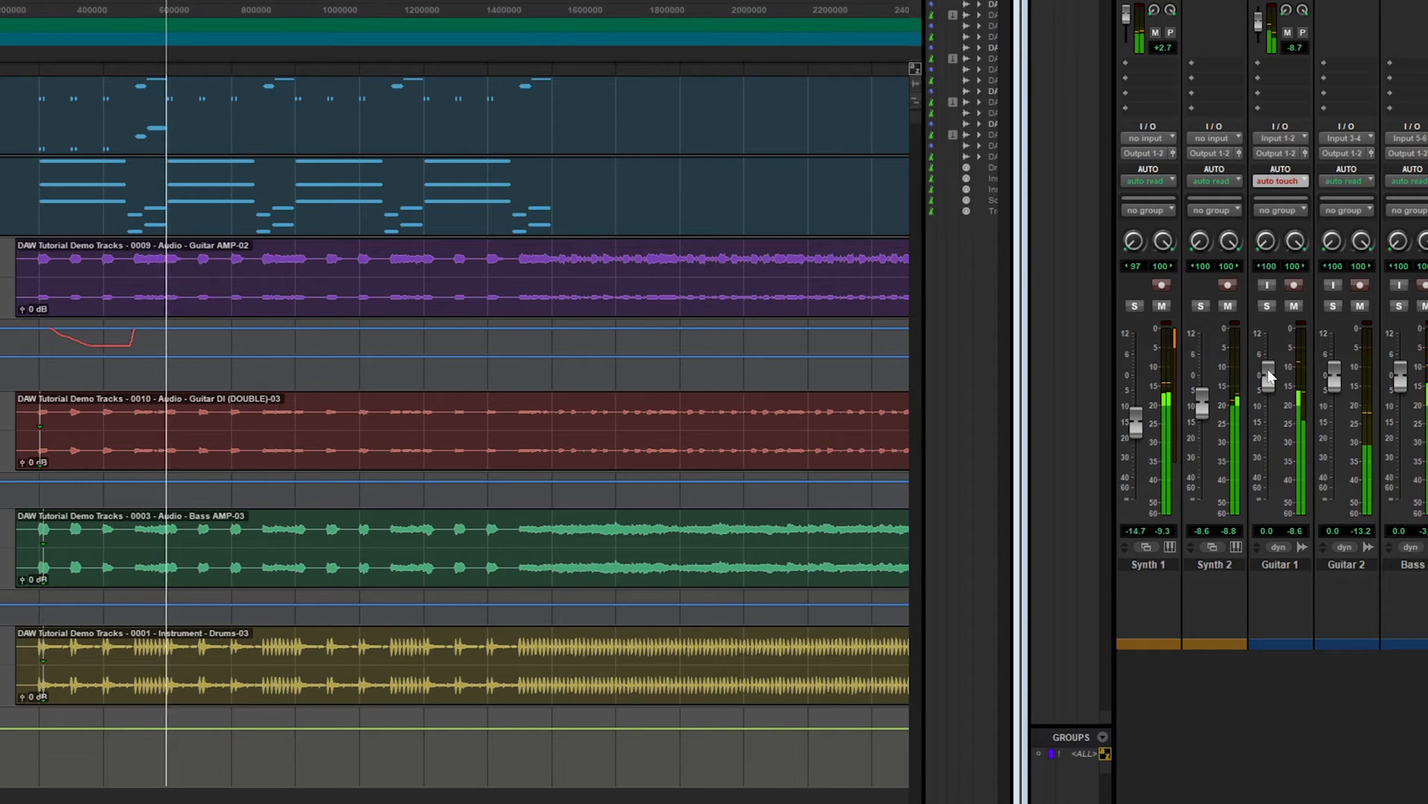
mouse_move(1268, 385)
mouse_down()
mouse_move(1267, 418)
mouse_move(1269, 378)
mouse_up()
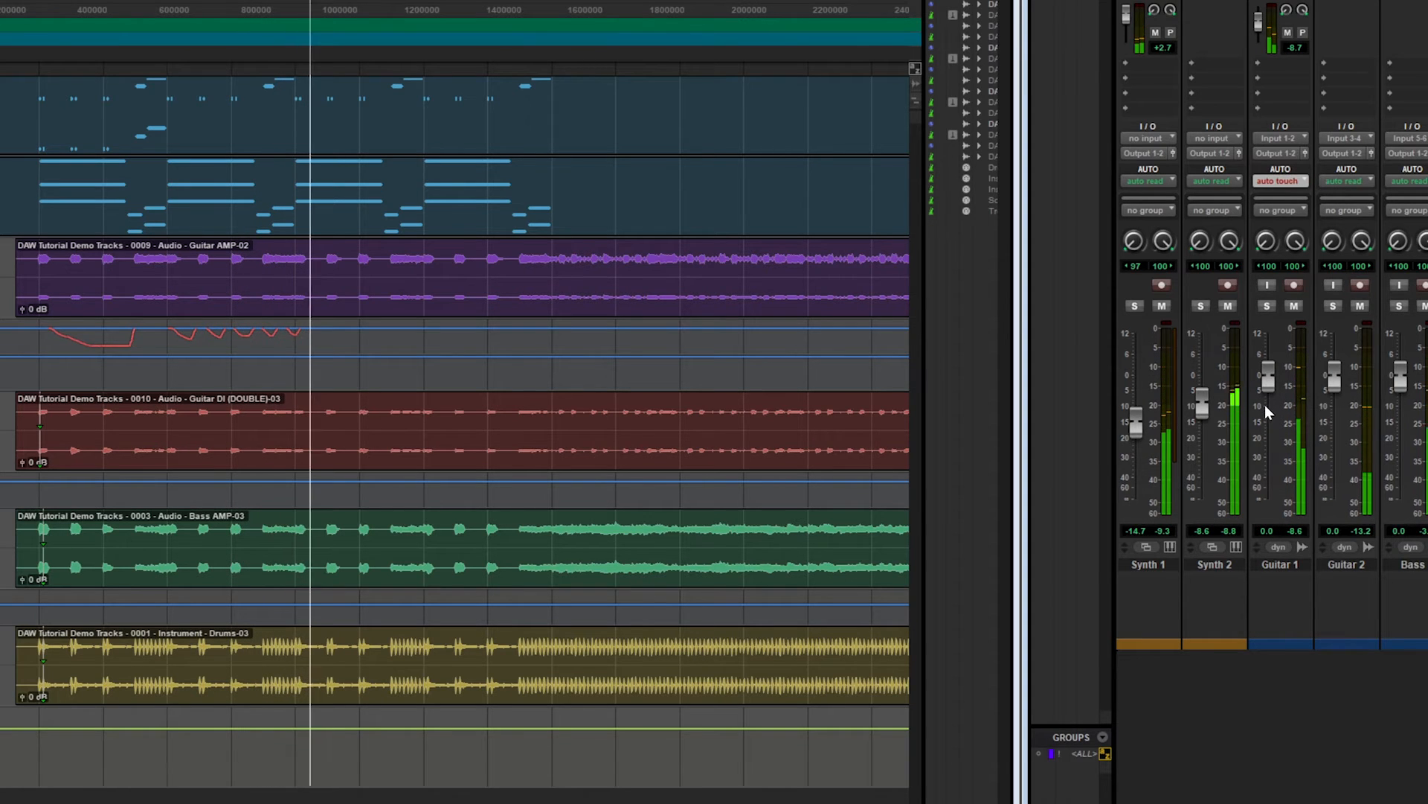
key(space)
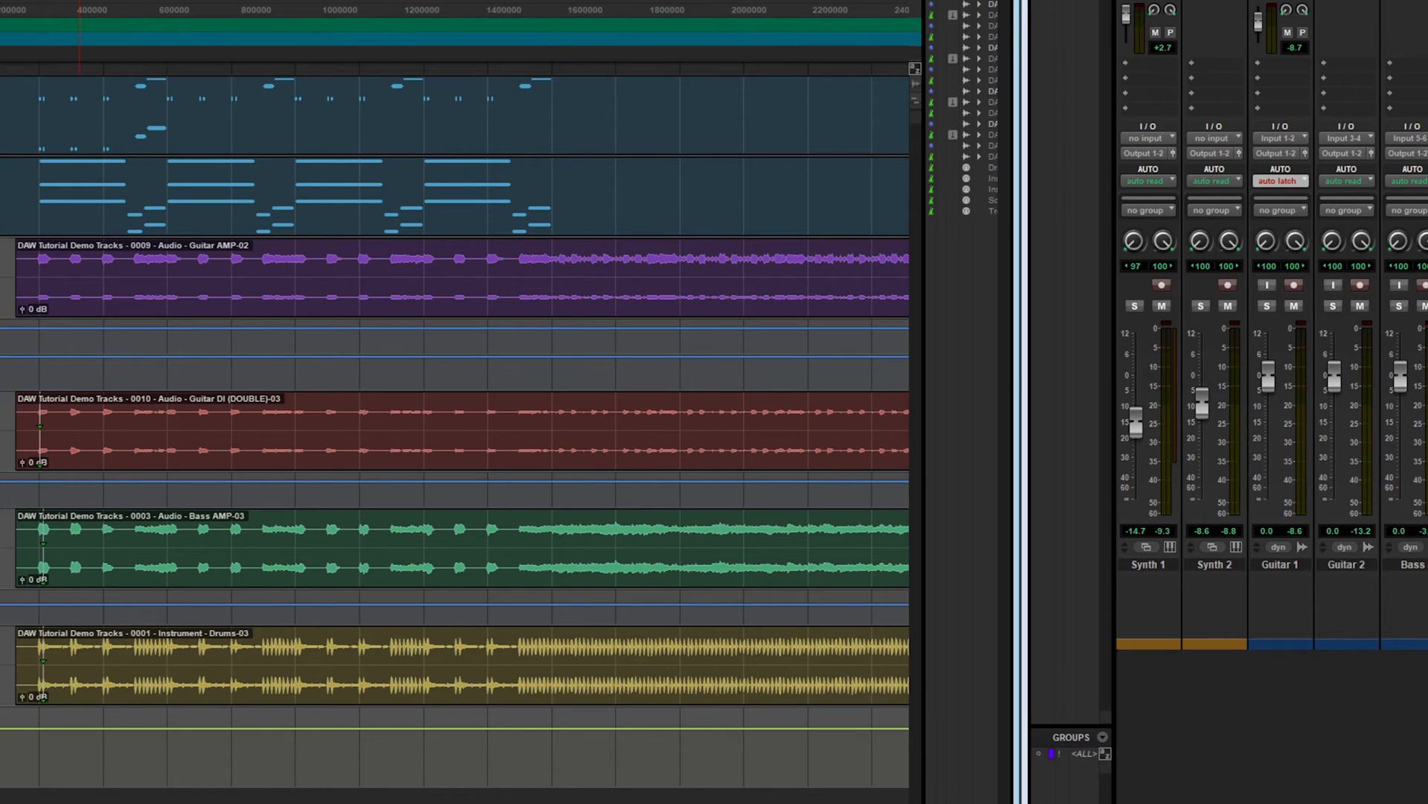
- Record a Latch automation pass on Guitar 1 by moving its volume fader during playback and leaving it lowered at about -23.1 dB
key(space)
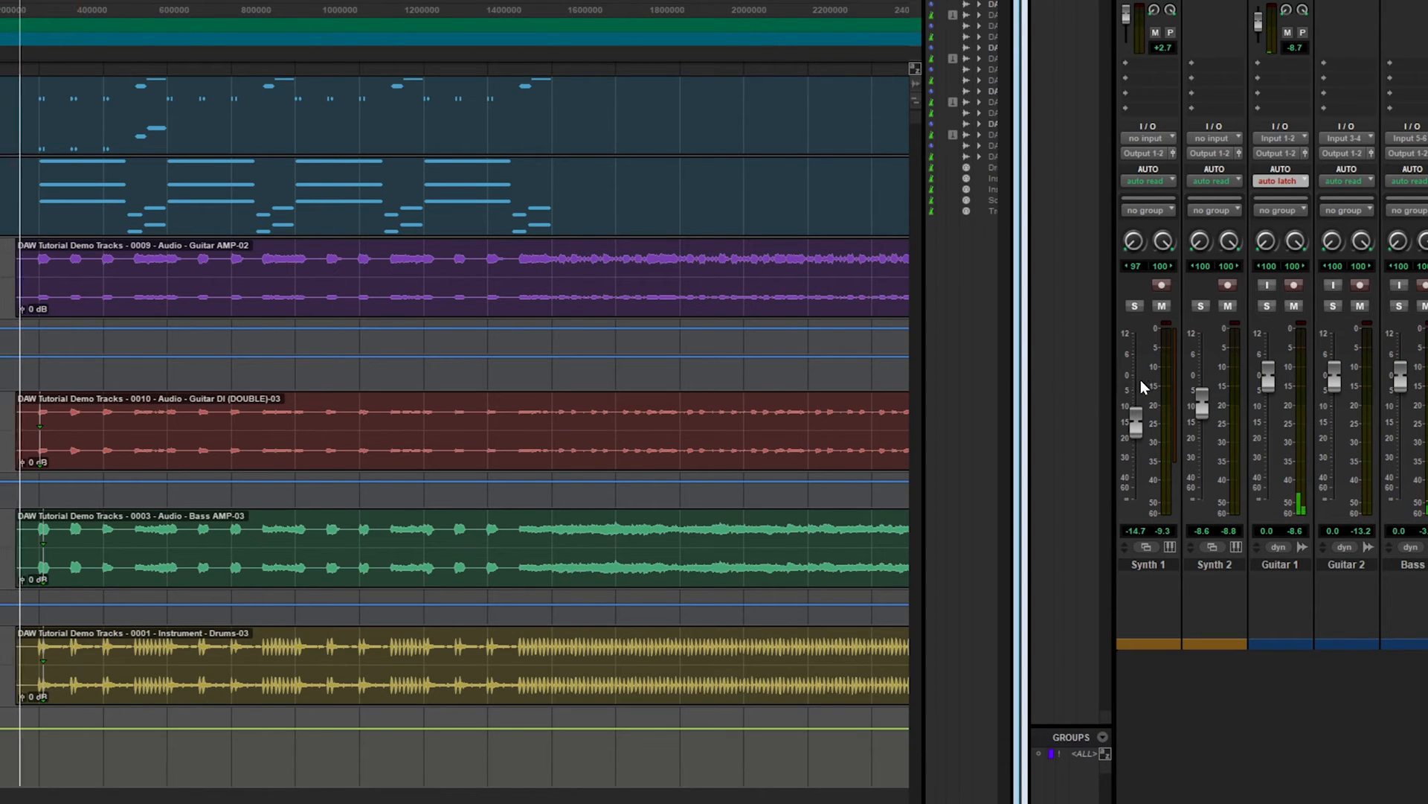
mouse_move(1260, 363)
mouse_down()
mouse_move(1257, 447)
mouse_move(1276, 395)
mouse_move(1264, 445)
mouse_up()
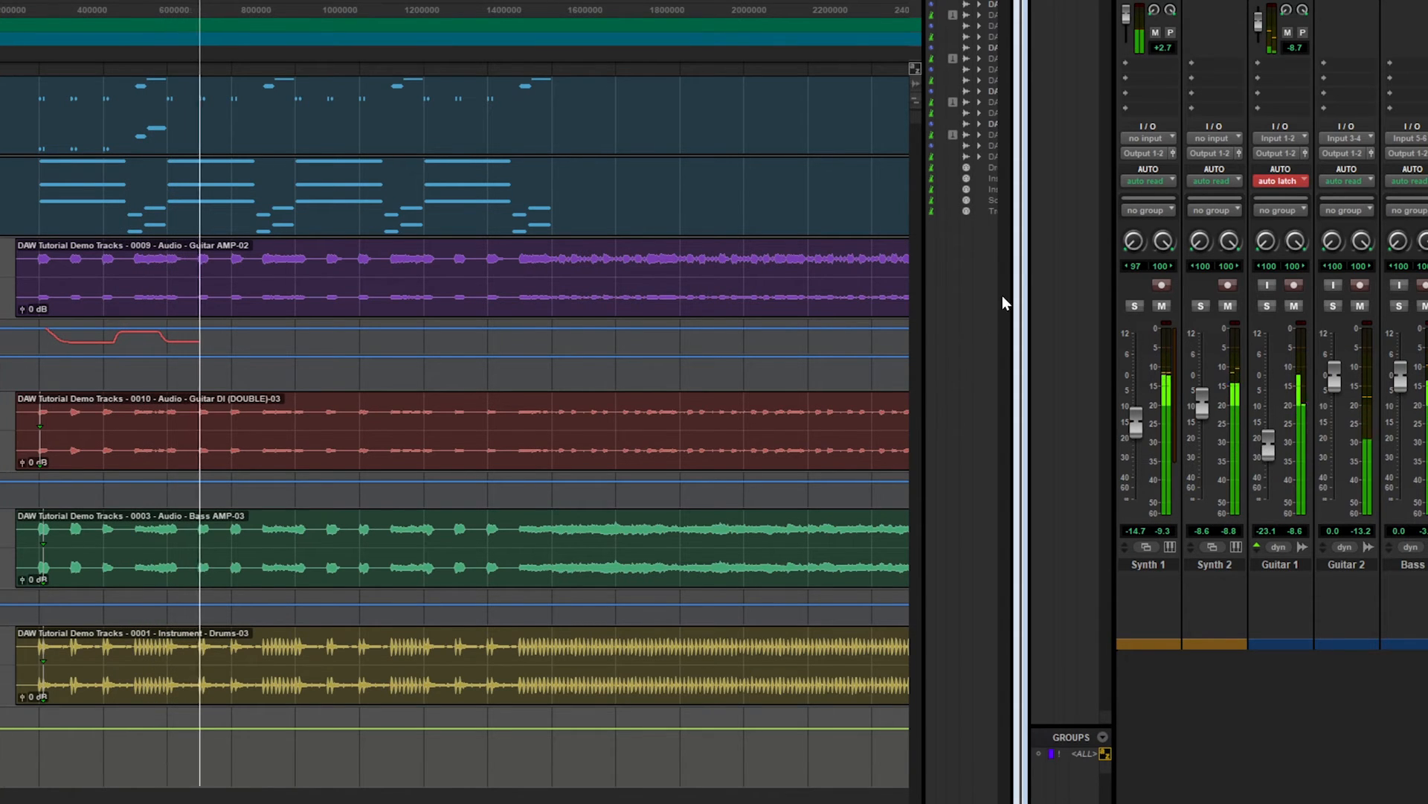
key(space)
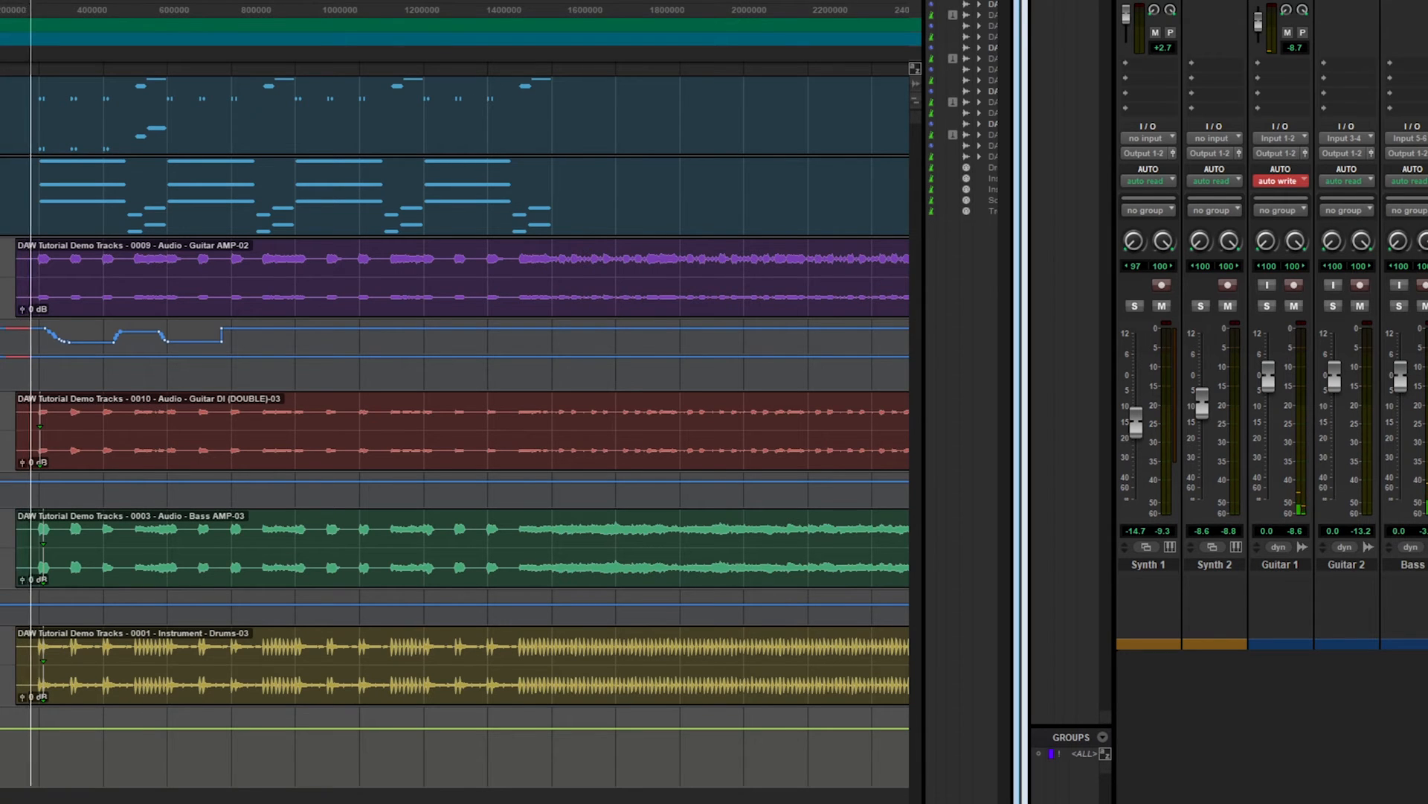
- Record a Write automation pass on Guitar 1, lowering its volume to about -14.2 dB and raising it to about -1.7 dB during playback
key(space)
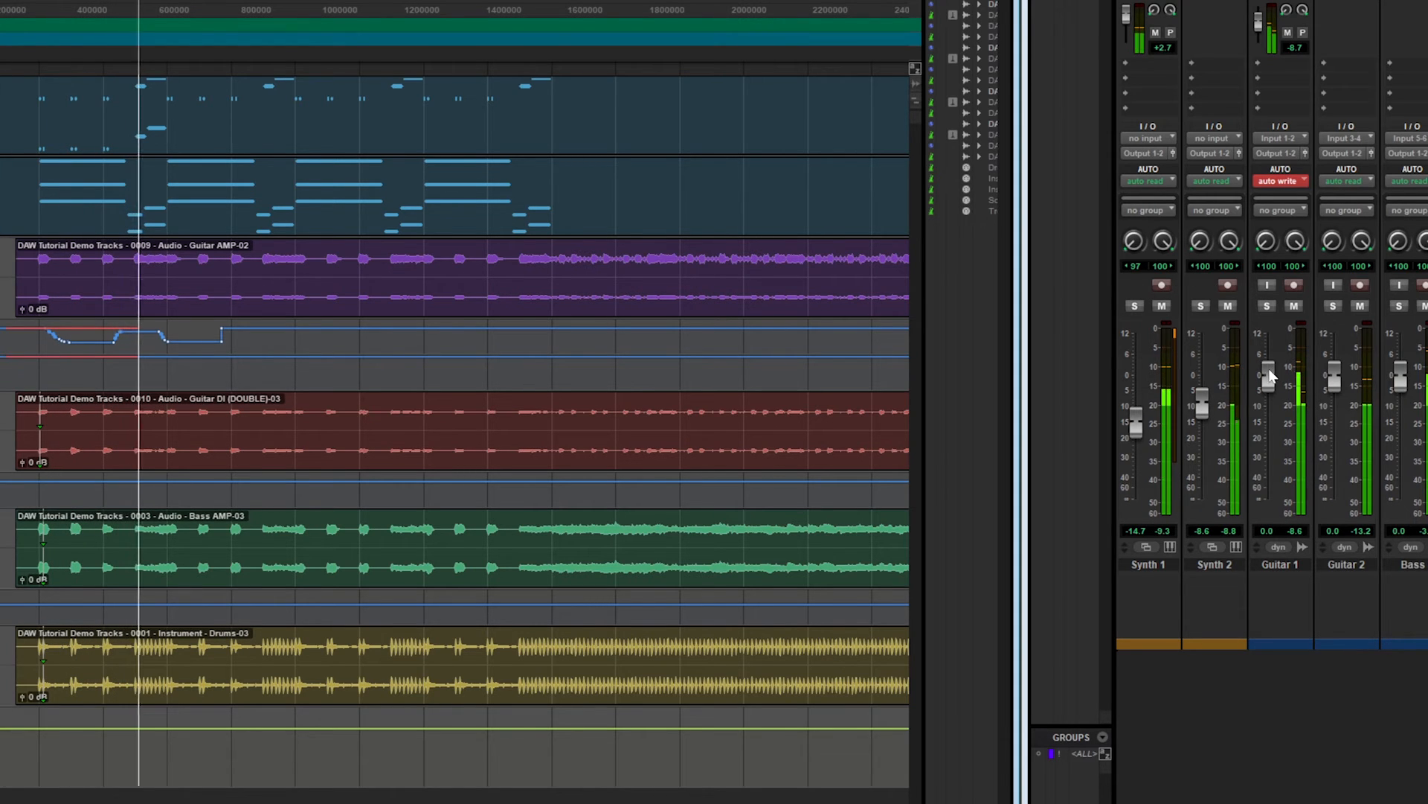
drag(1269, 376, 1269, 423)
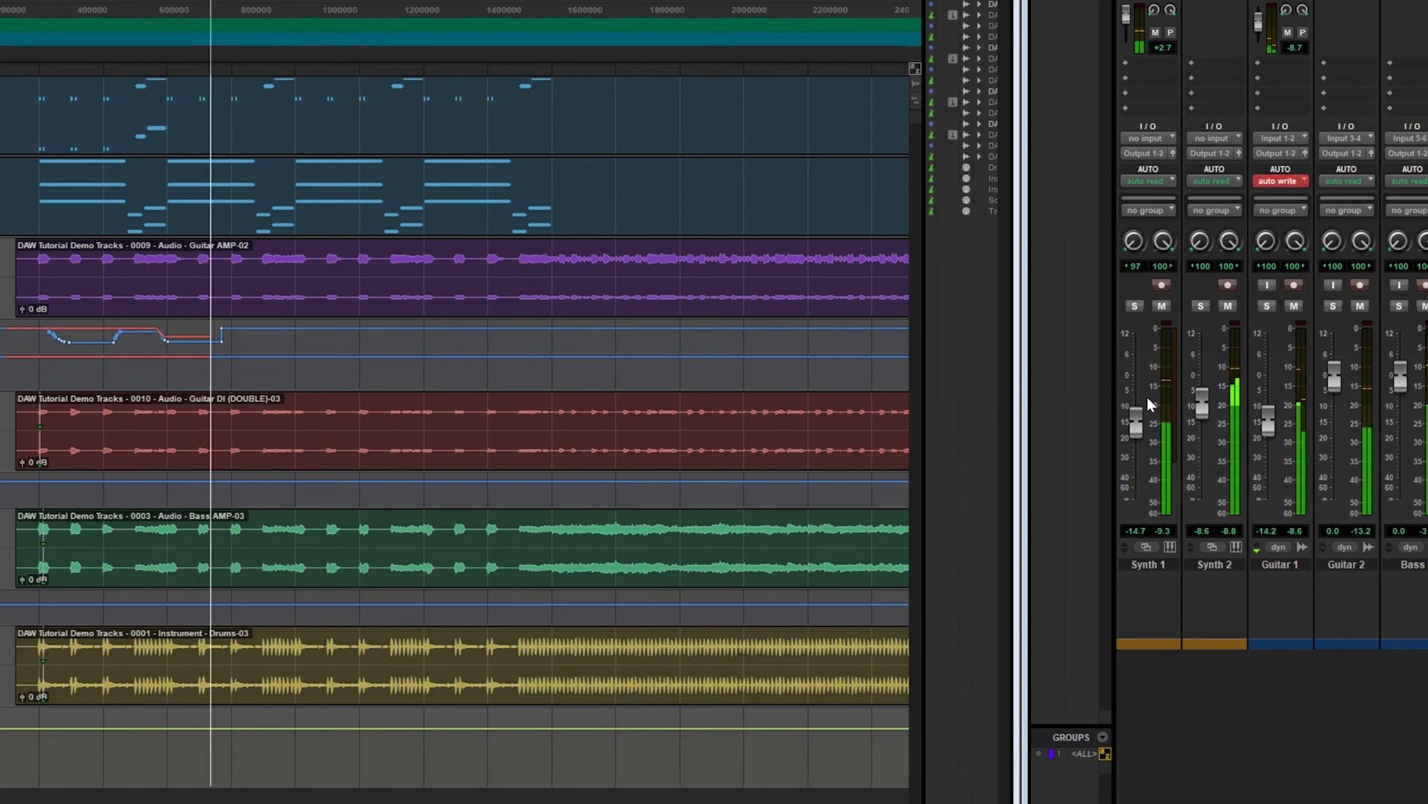
drag(1277, 418, 1281, 359)
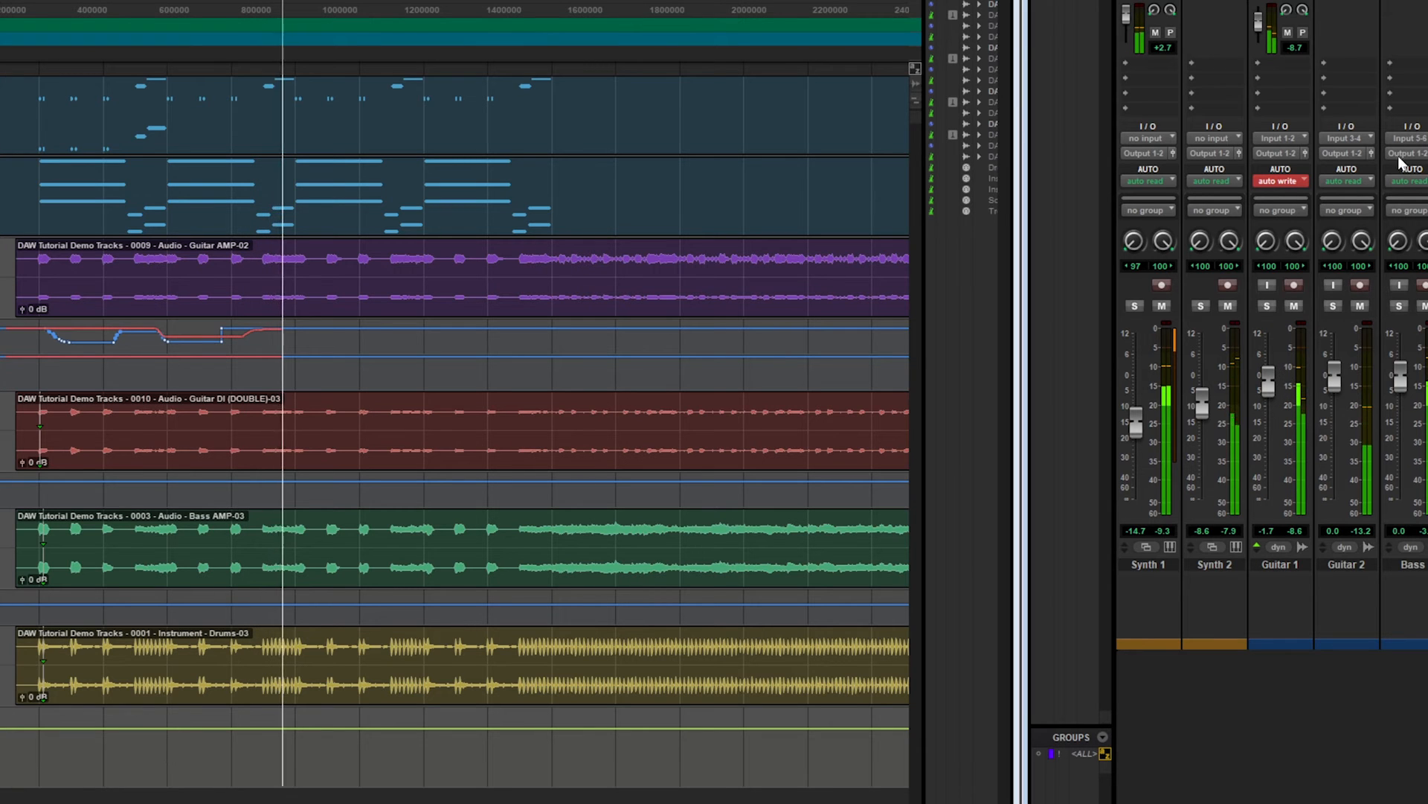
key(space)
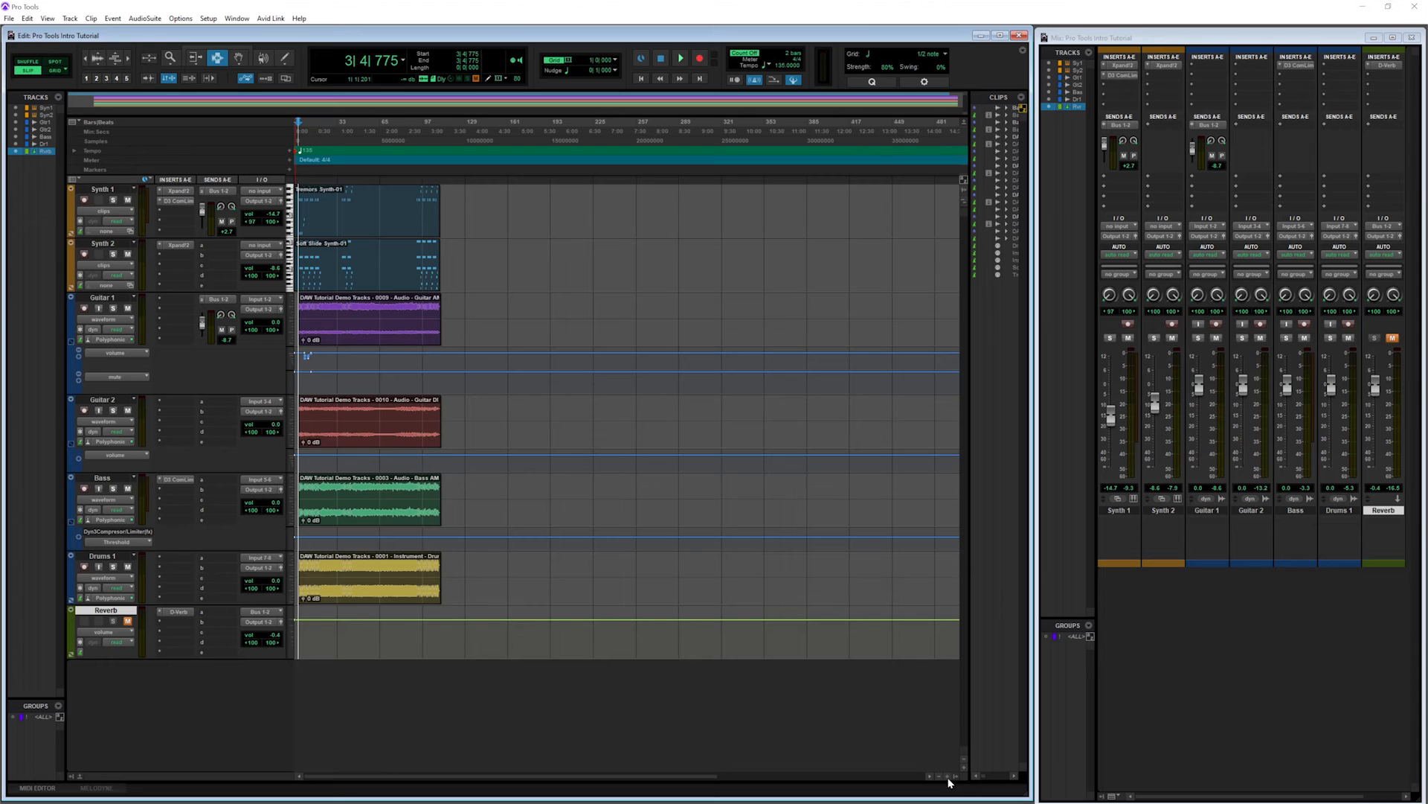
- Select the whole song across all tracks from Synth 1 to Reverb, from the start of the audio clips to just past their end
click(950, 778)
click(949, 778)
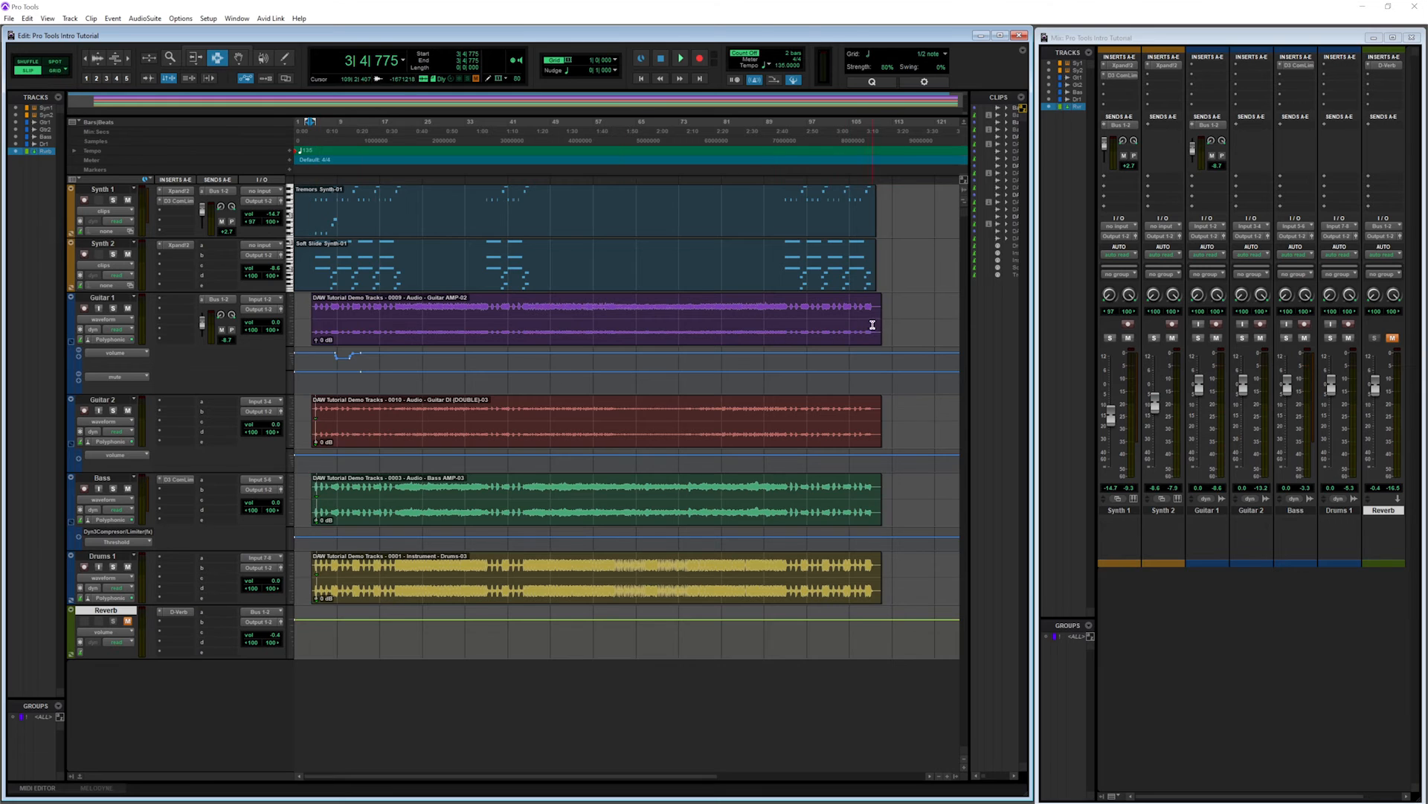
click(316, 225)
drag(316, 224, 885, 661)
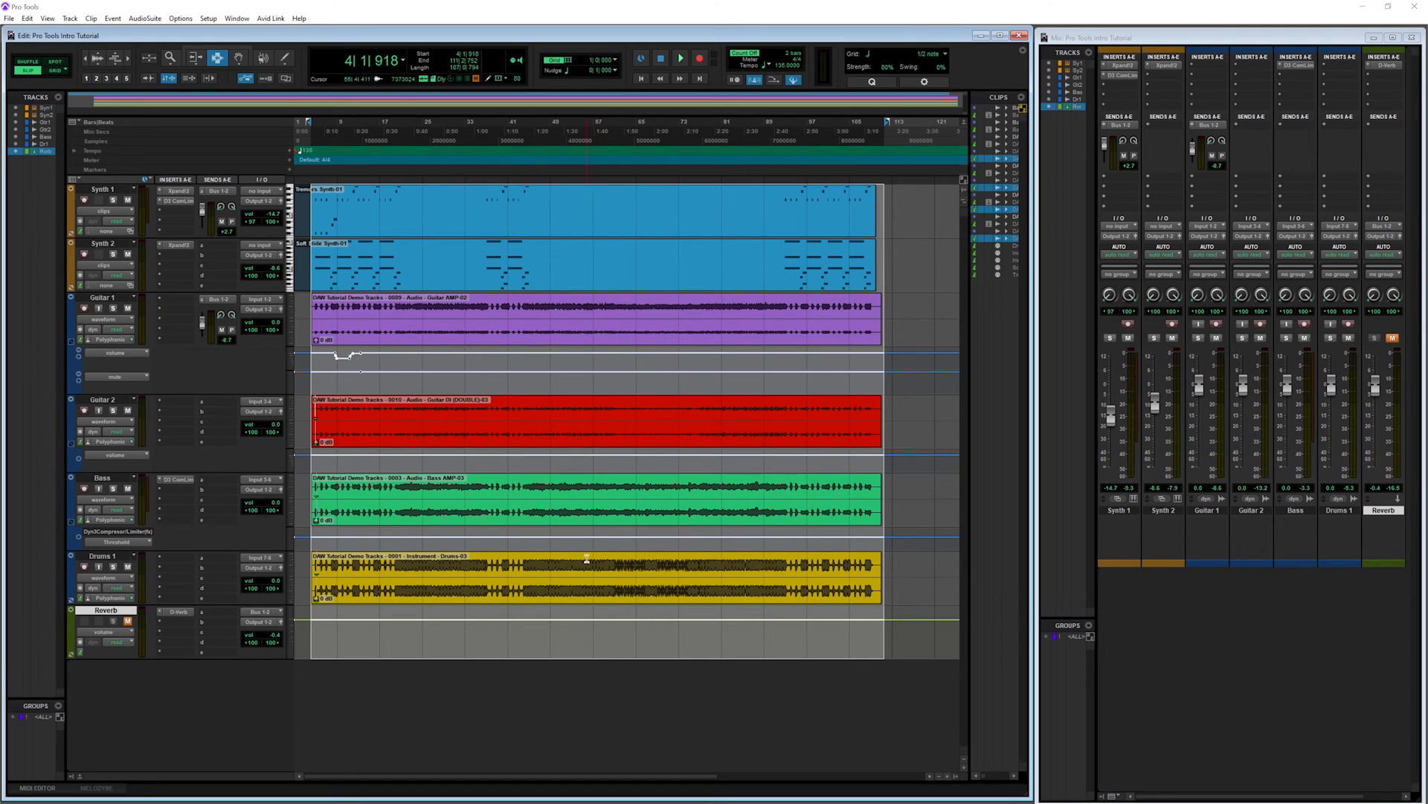
- Start a Bounce Mix of the selection and name the file "Pro Tools Intro Tutorial - Final Mix"
click(9, 19)
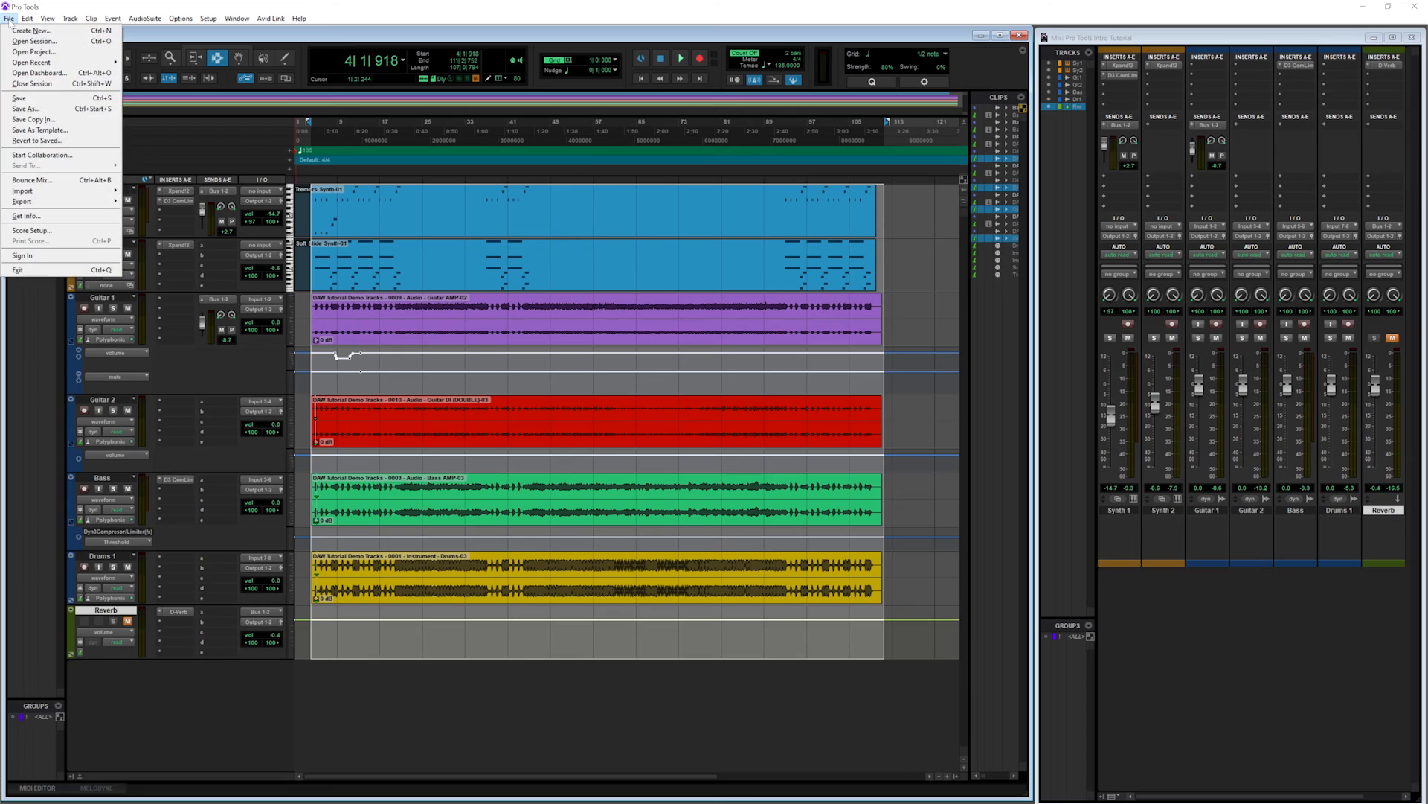
click(70, 180)
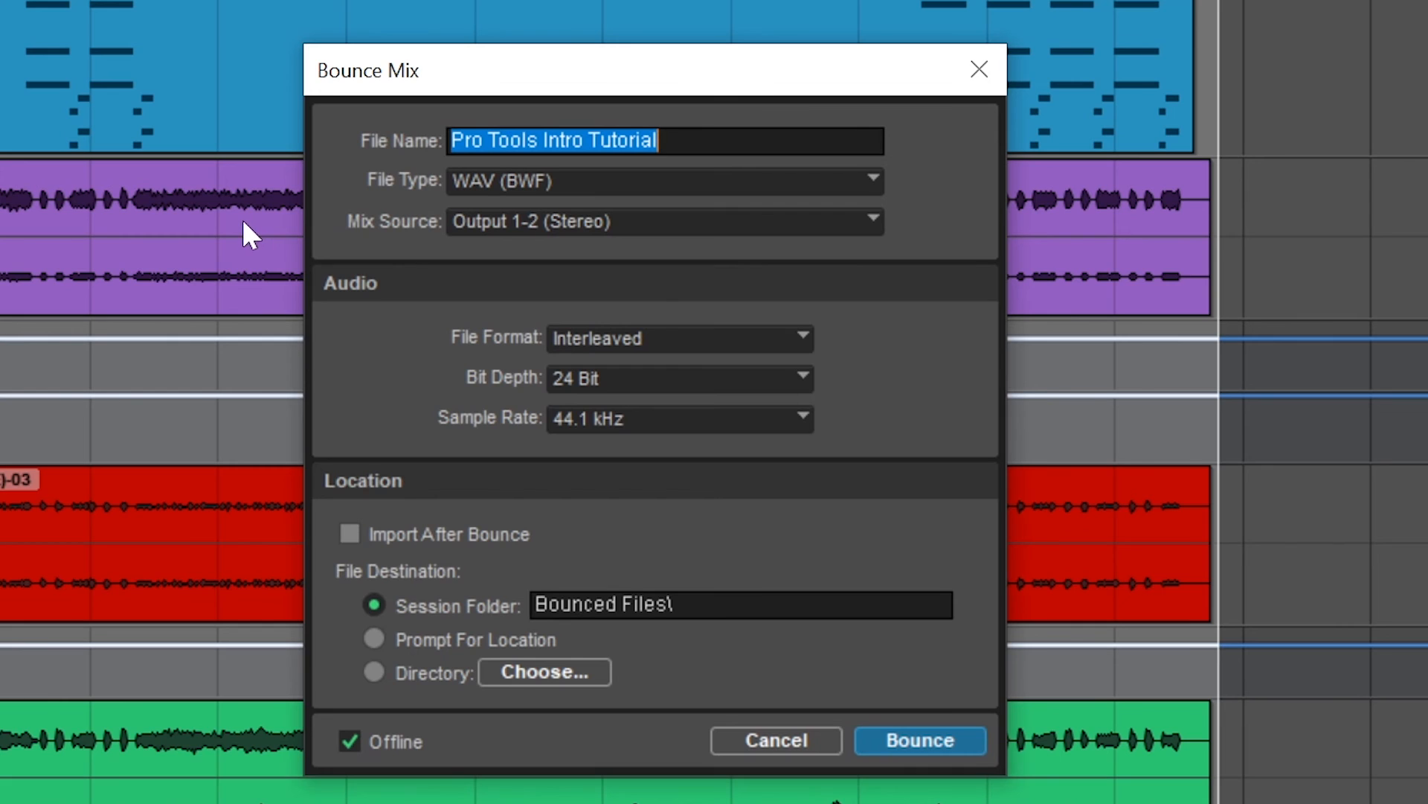
click(661, 141)
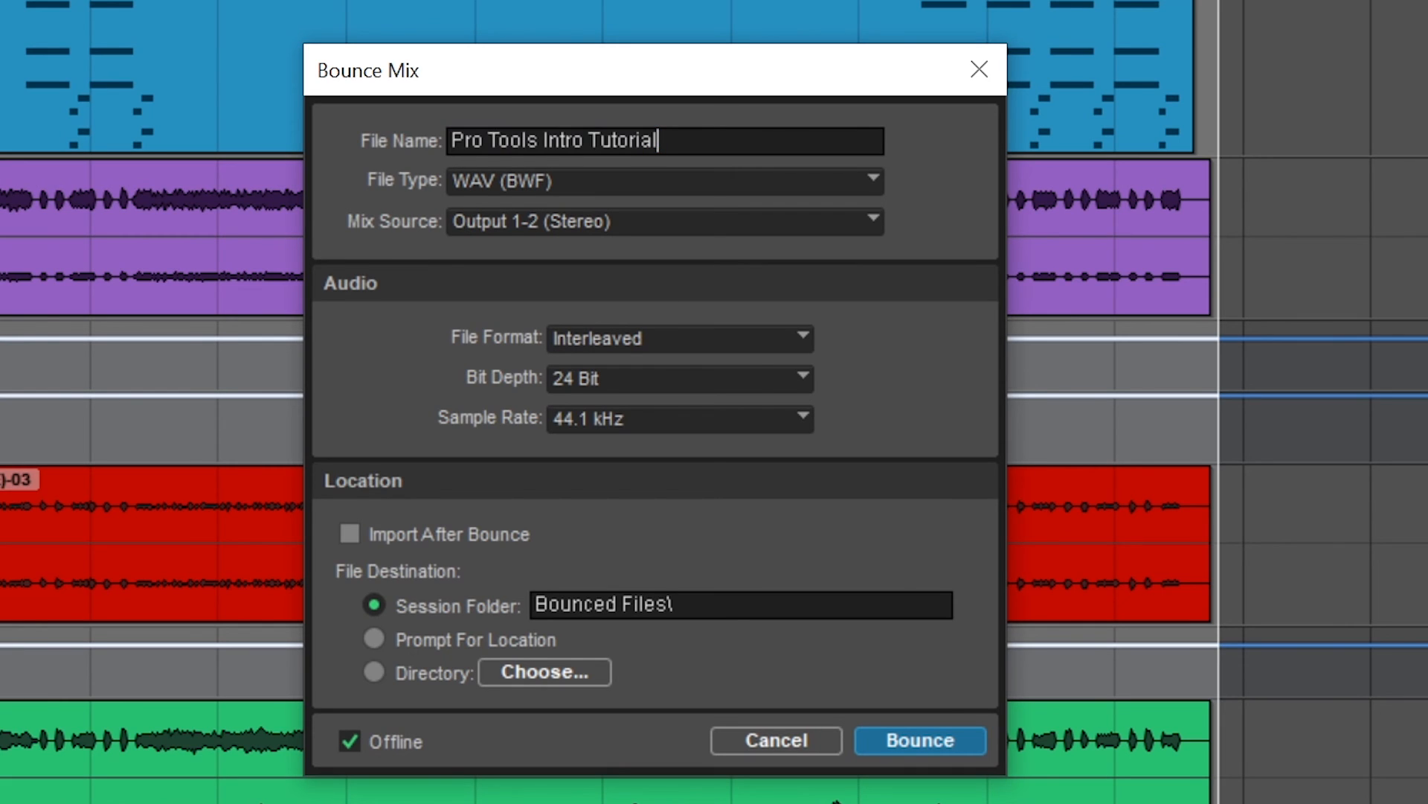
text(- Final Mix)
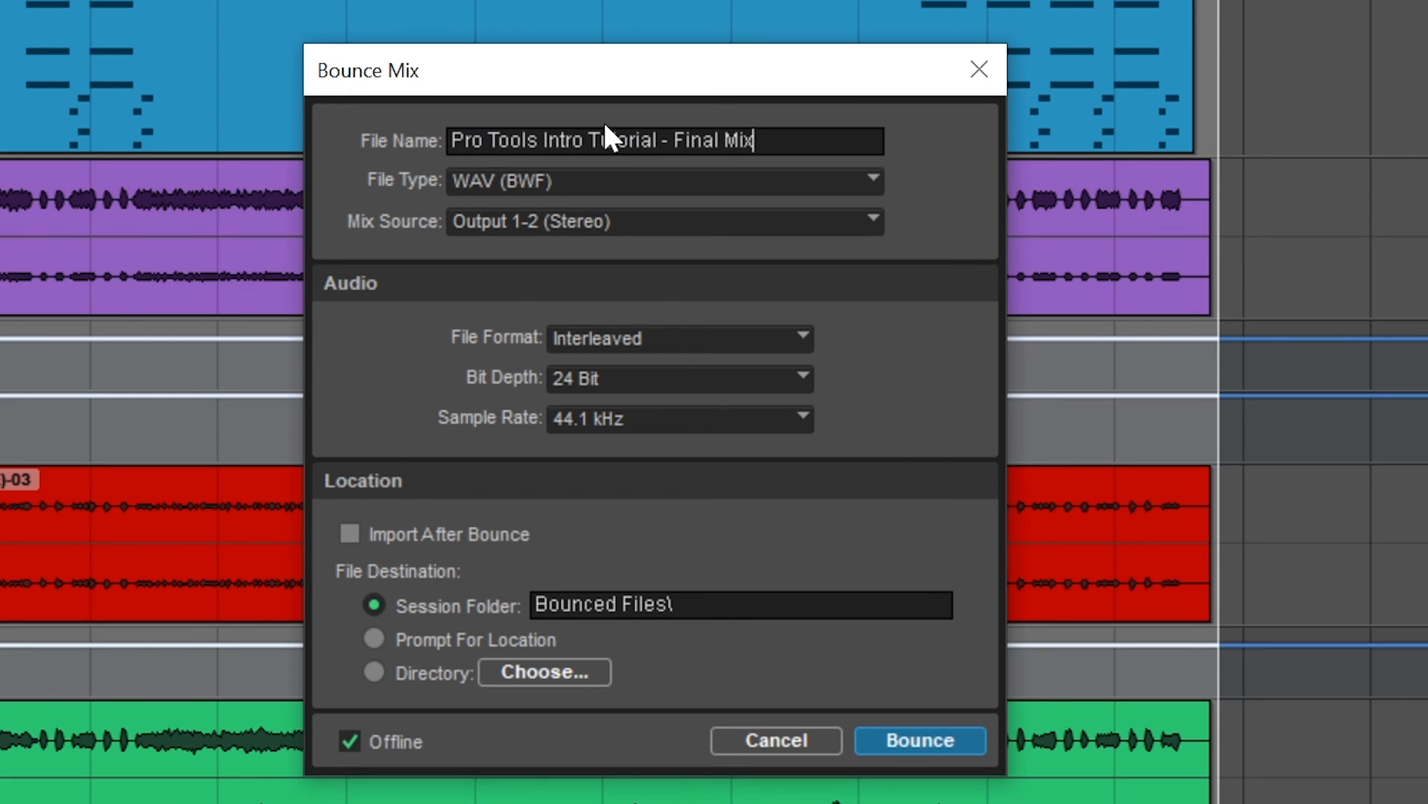
- Try MP3 as the bounce's file type and return it to WAV (BWF)
click(590, 192)
click(653, 200)
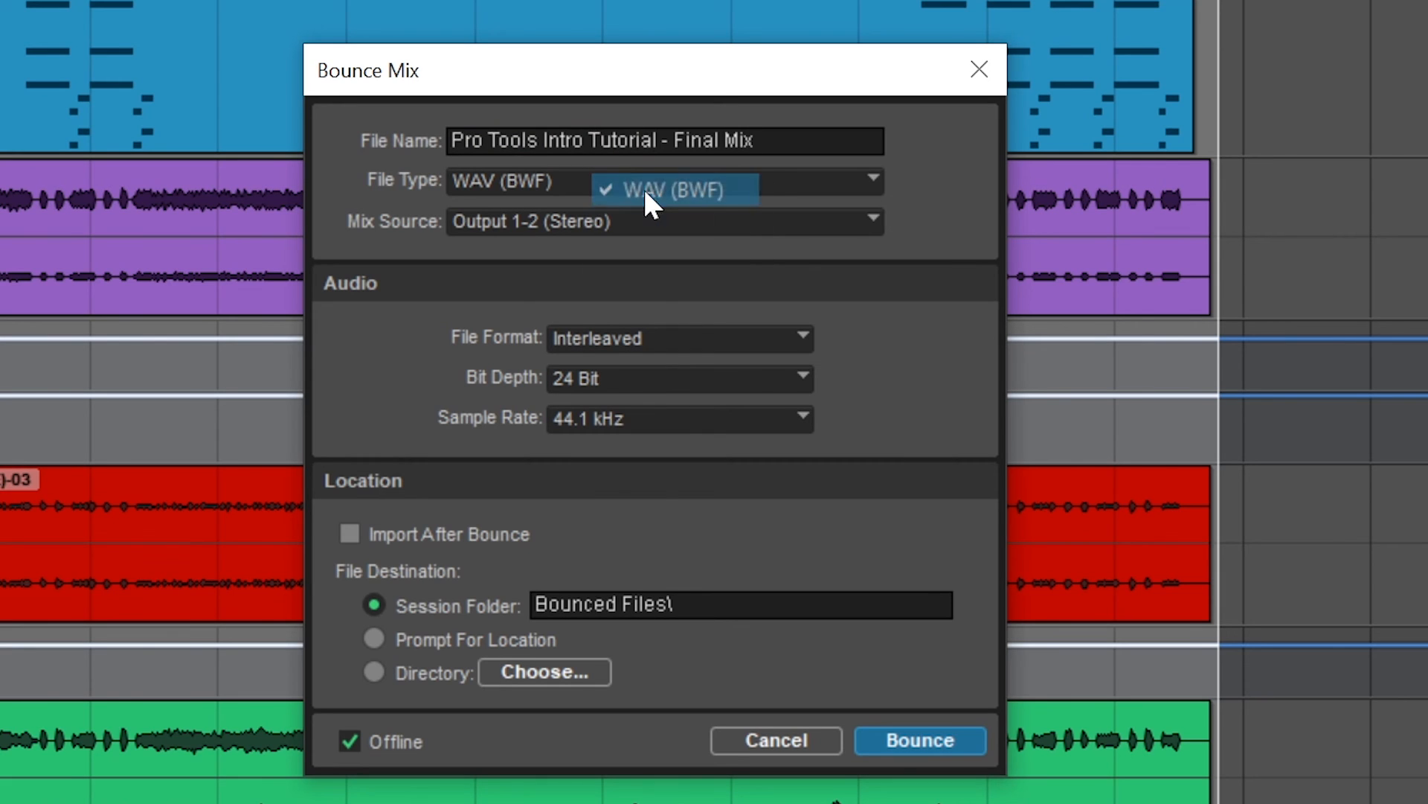
click(651, 191)
click(670, 253)
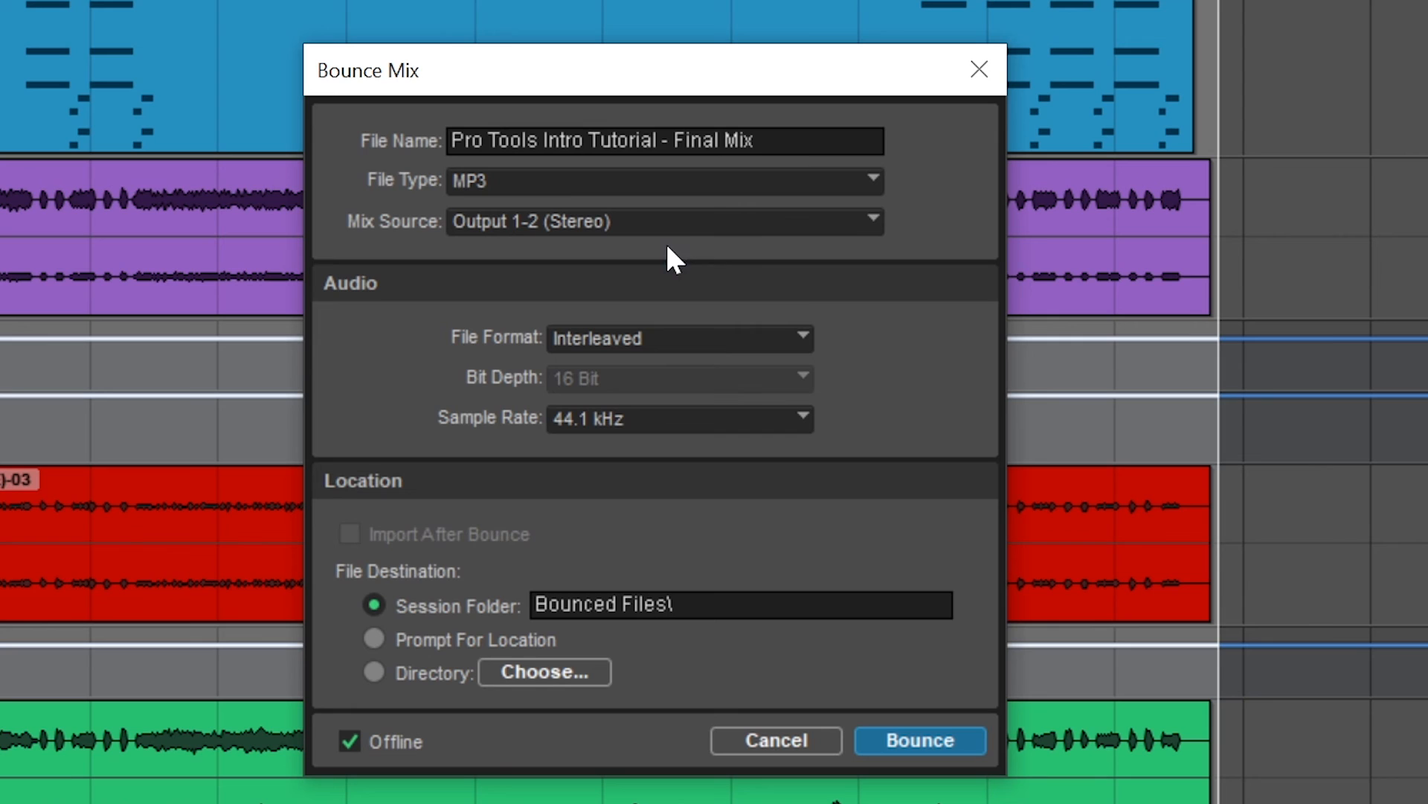
click(641, 183)
click(653, 186)
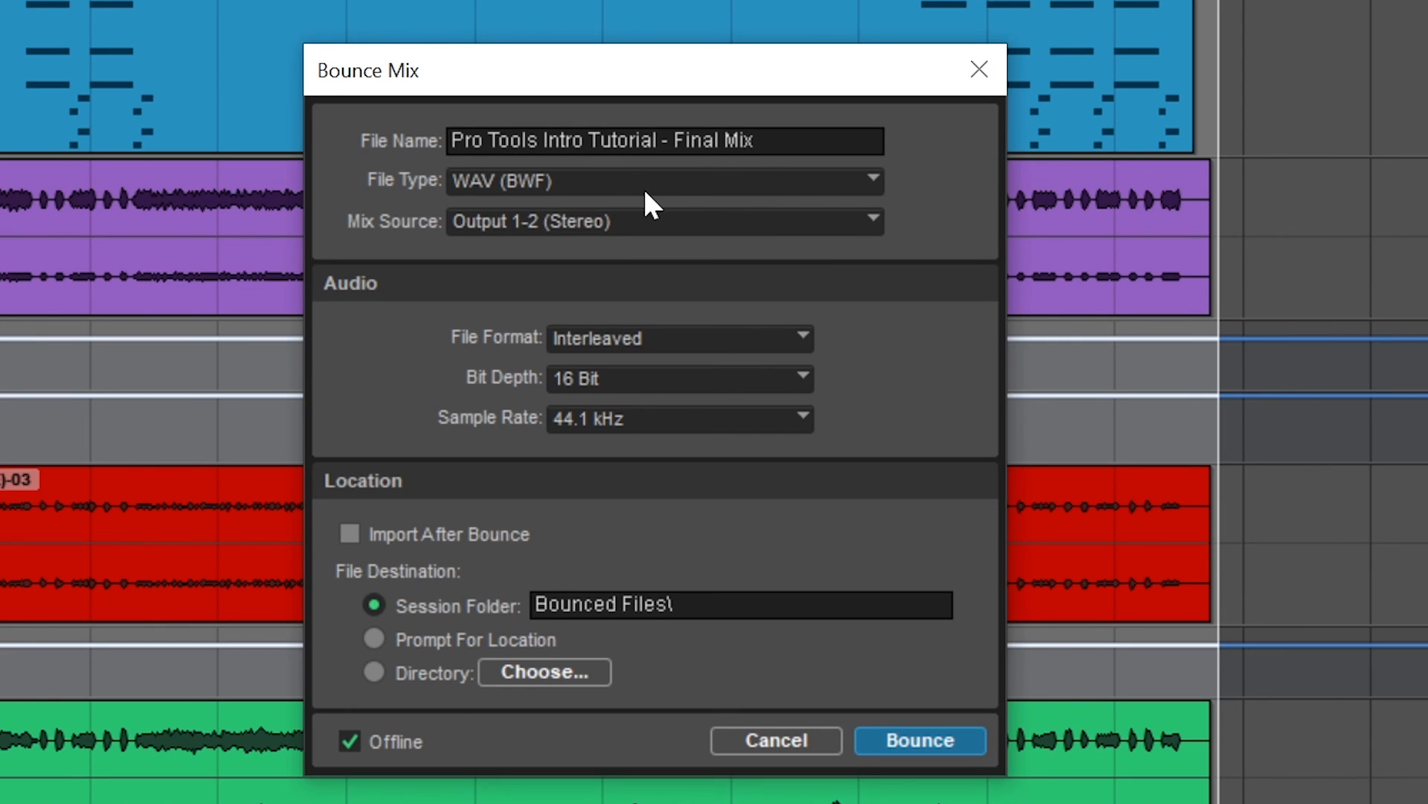
- Choose the physical output Output 1-2 (Stereo) as the mix source of the bounce
click(632, 222)
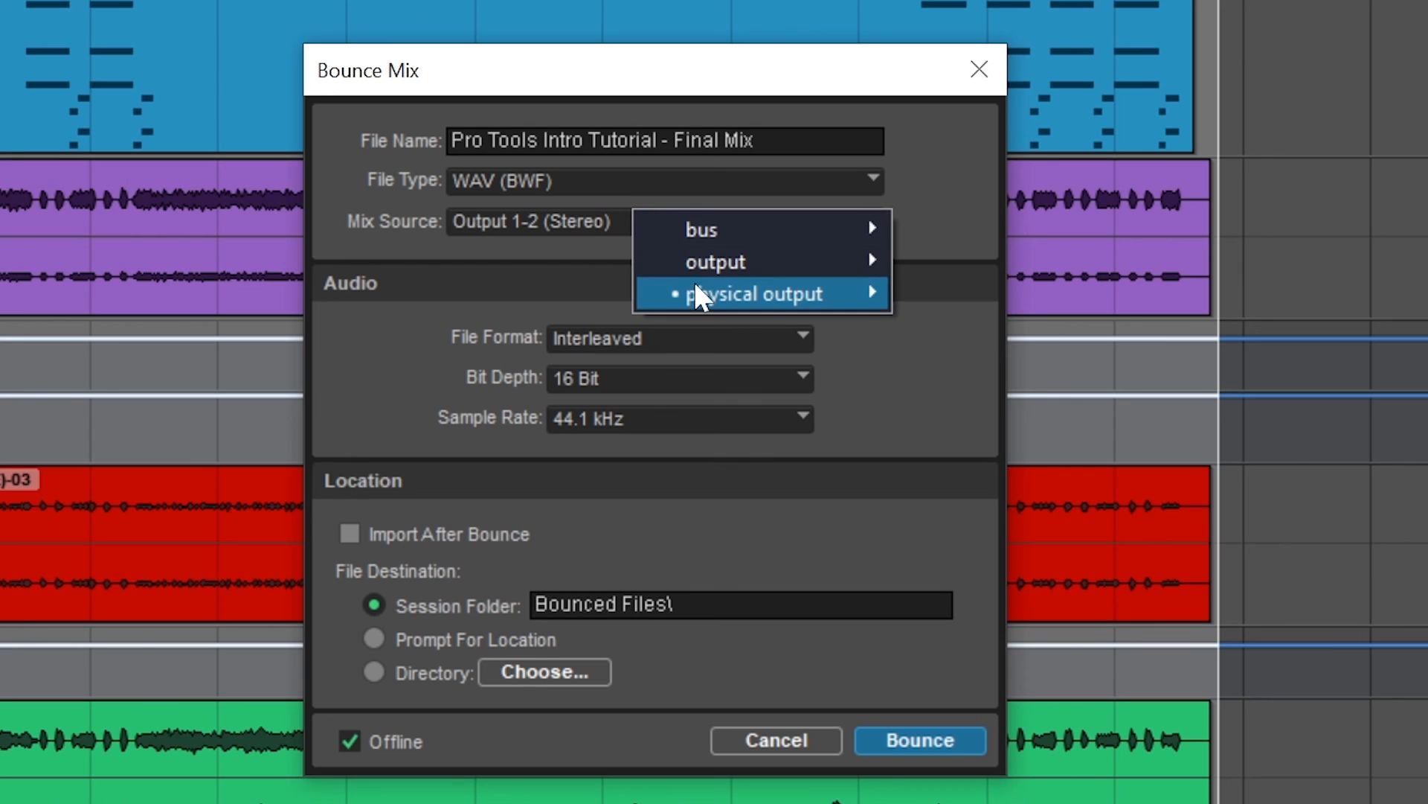
mouse_move(746, 305)
click(926, 311)
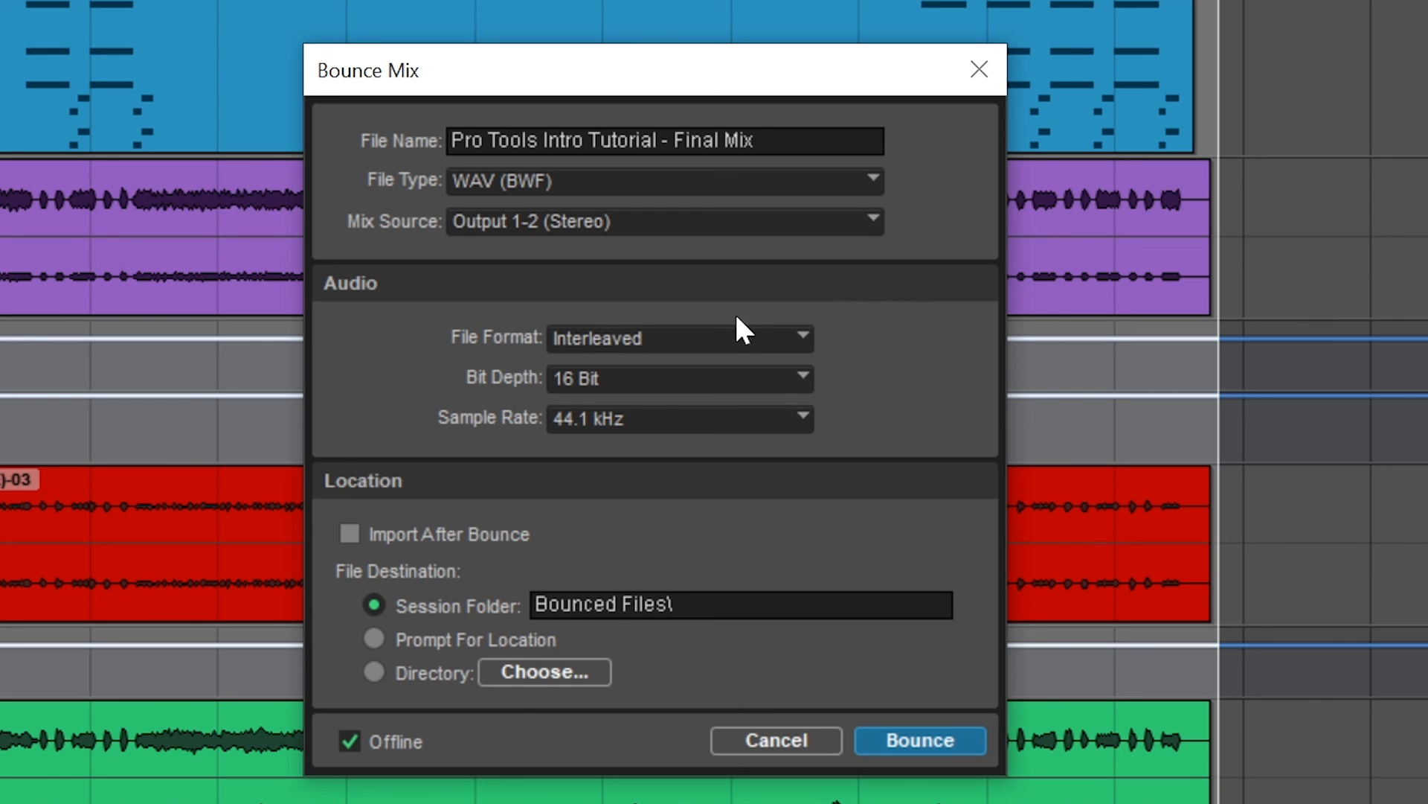
- Go through the bit depth, sample rate and session folder destination settings, and bounce the mix offline
click(628, 379)
click(634, 388)
click(626, 417)
click(681, 588)
click(928, 732)
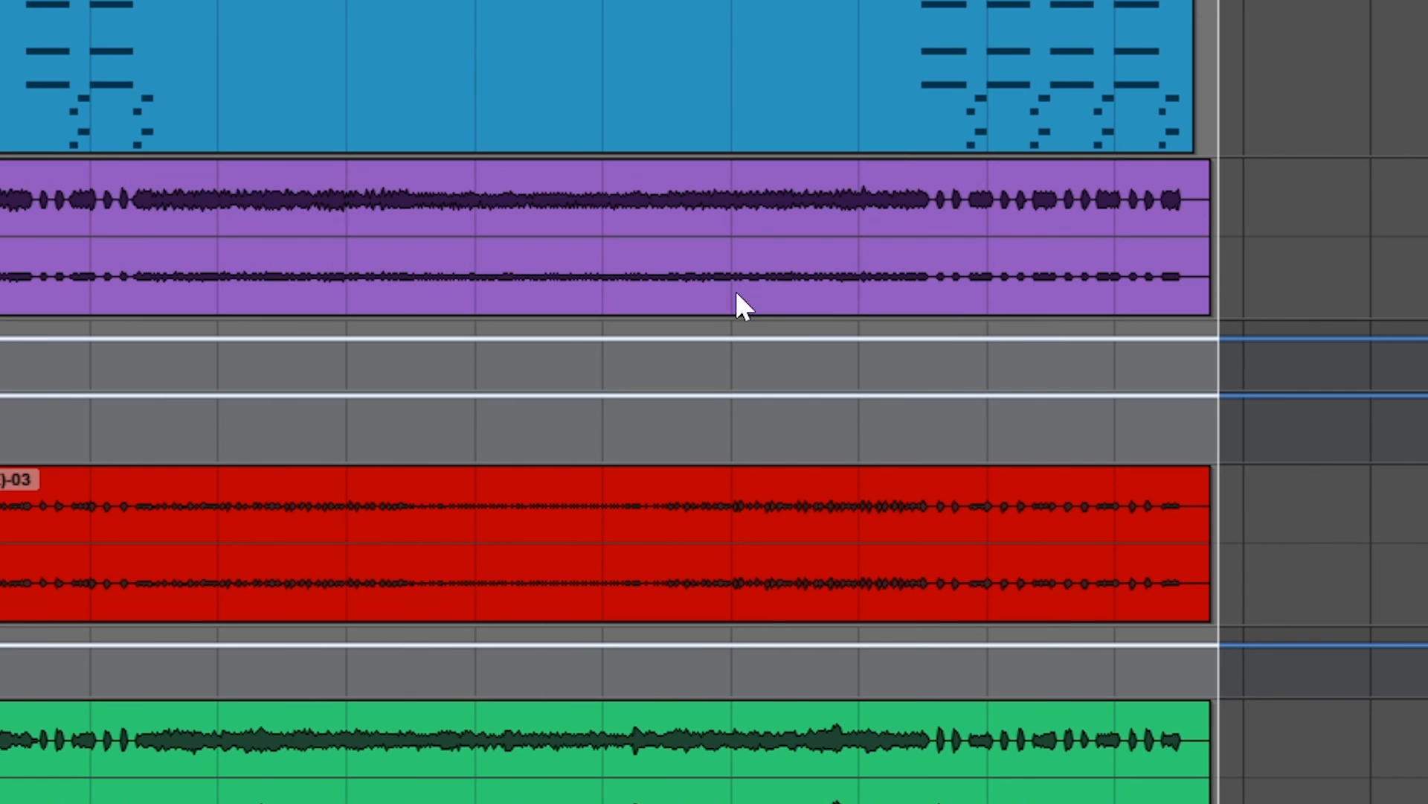